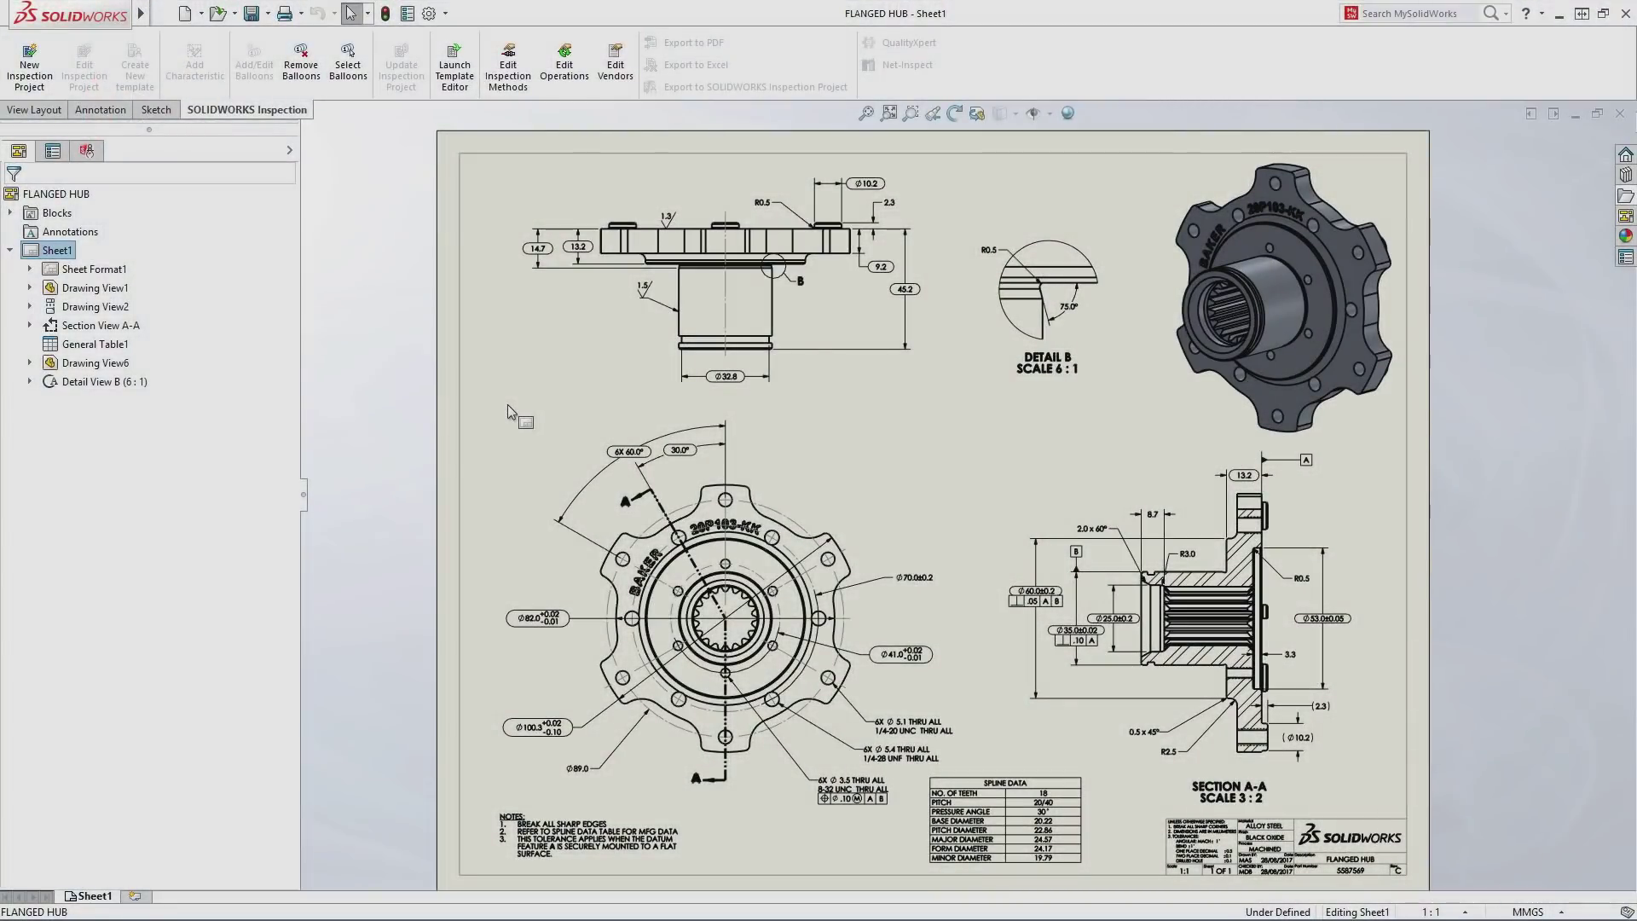
Zoom into the hub's front view and review the 6X Ø3.5 and Ø41.0 dimensions.
{"action": "right_click_drag", "start_coordinate": [508, 405], "coordinate": [563, 460]}
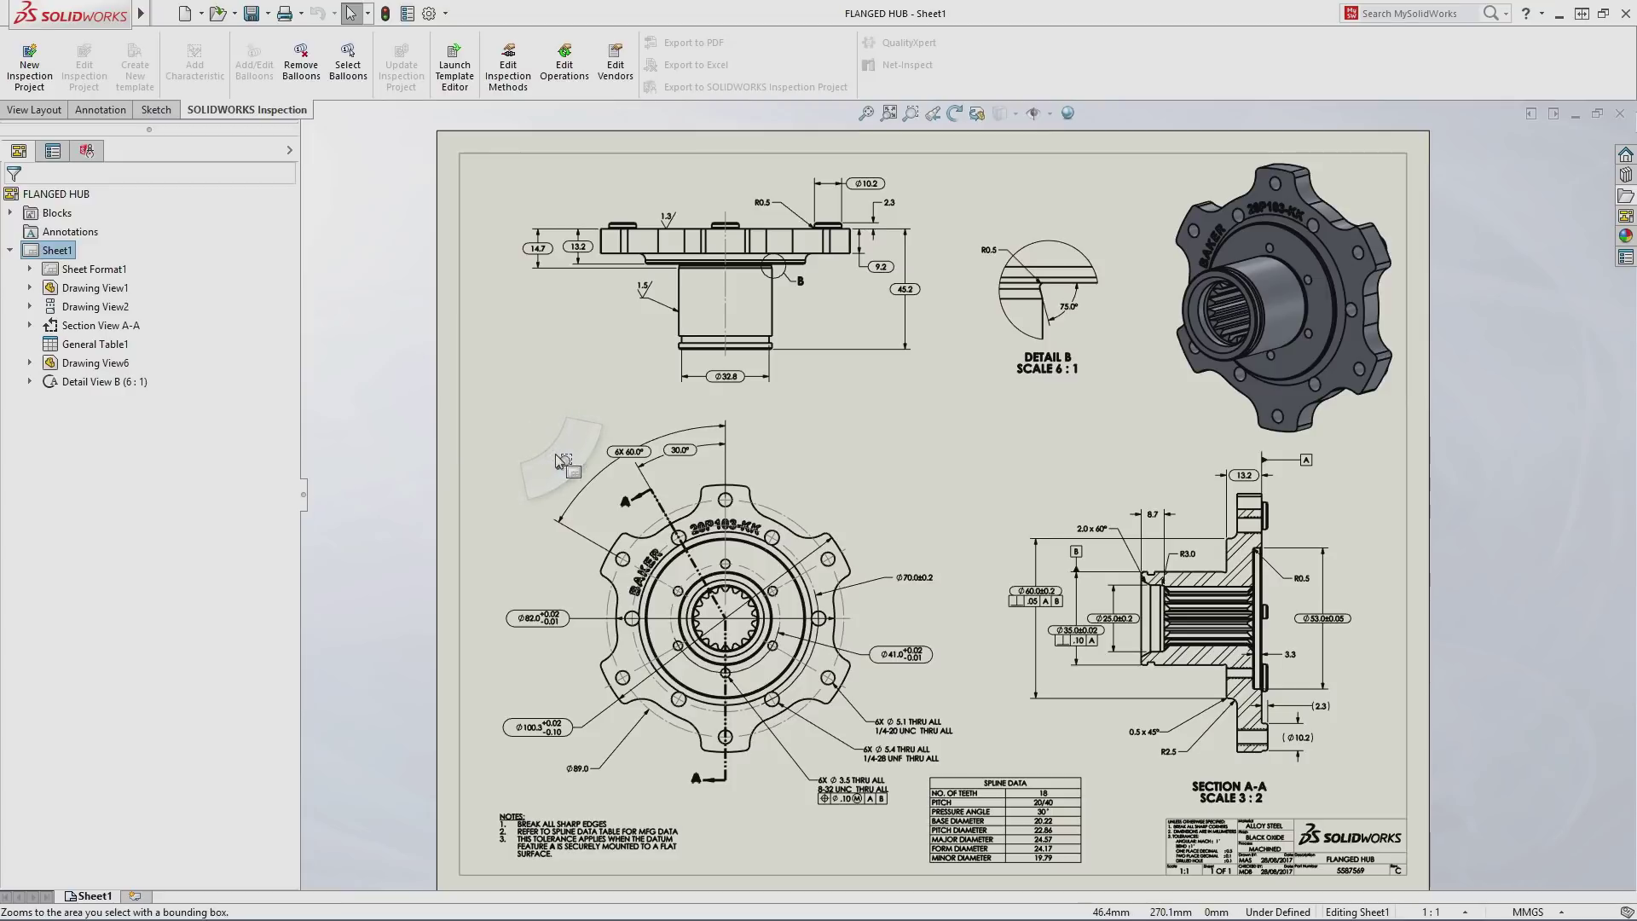
{"action": "mouse_move", "coordinate": [486, 397]}
{"action": "left_mouse_down"}
{"action": "mouse_move", "coordinate": [592, 517]}
{"action": "mouse_move", "coordinate": [1203, 881]}
{"action": "left_mouse_up"}
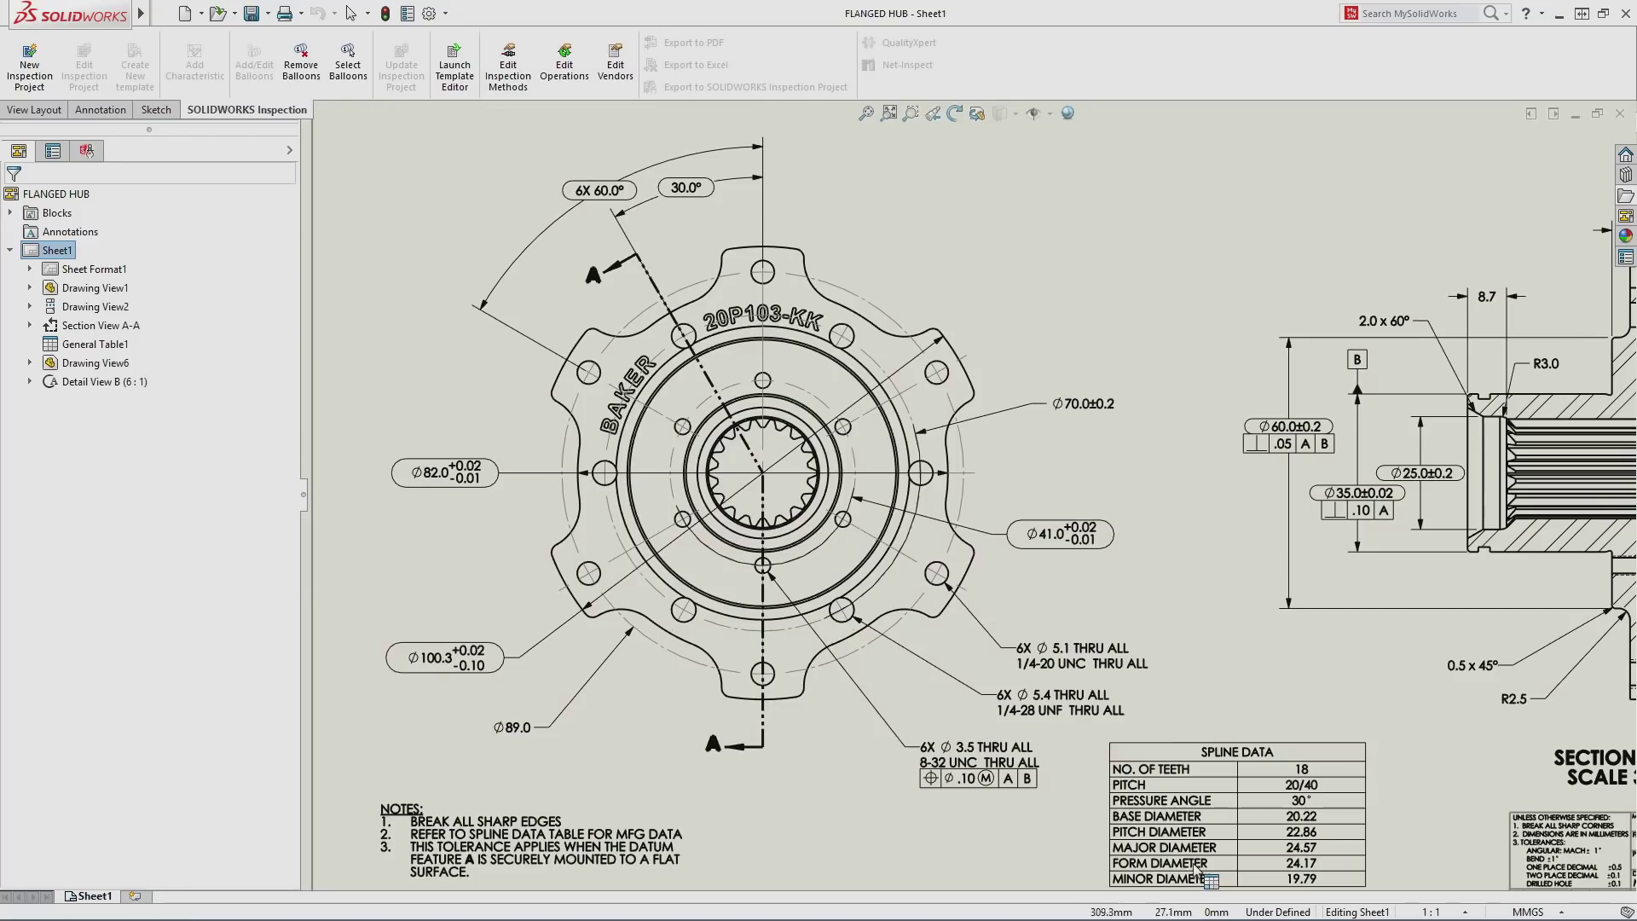
{"action": "left_click", "coordinate": [997, 760]}
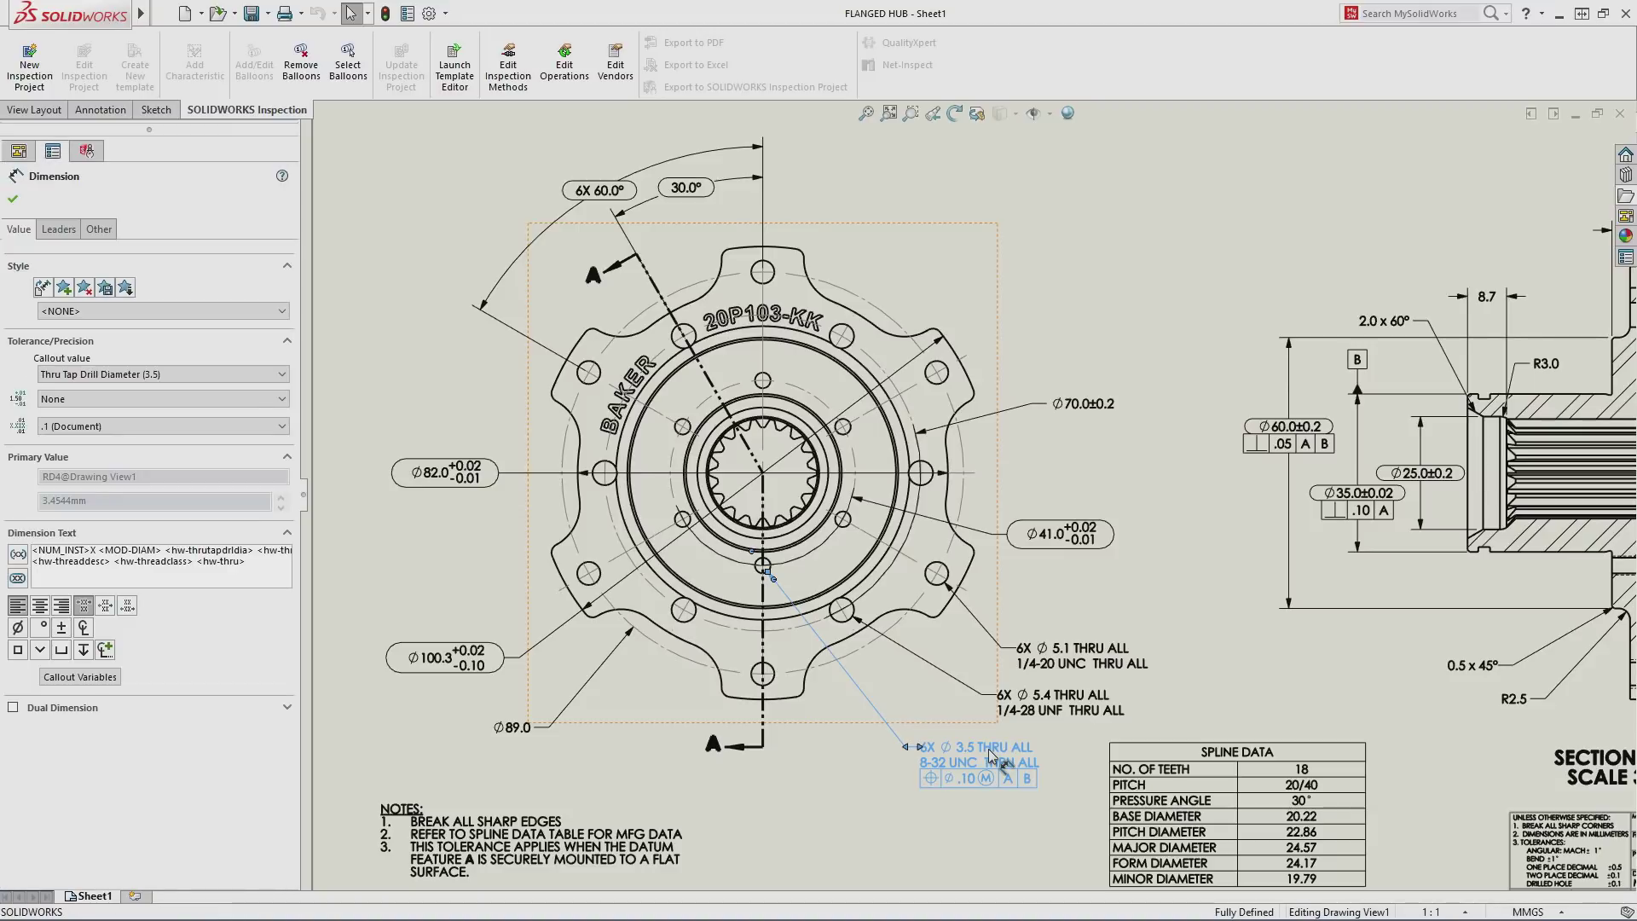
{"action": "left_click", "coordinate": [1052, 544]}
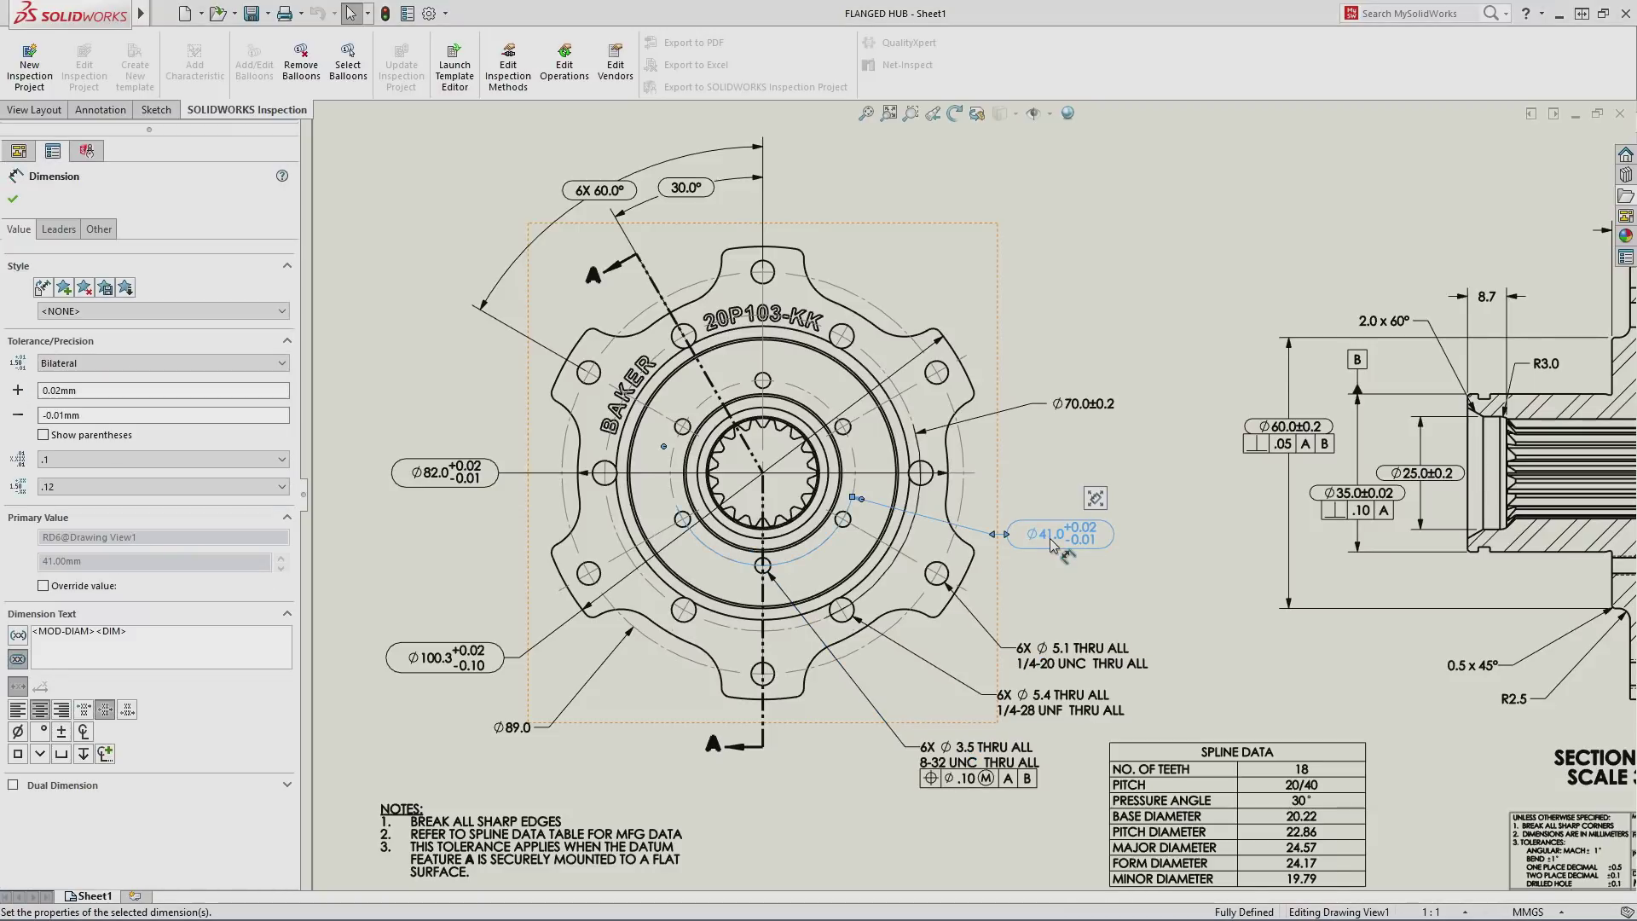
Flag the Ø70.0±0.2 diameter as an inspection dimension and return to the full sheet.
{"action": "left_click", "coordinate": [1080, 401]}
{"action": "mouse_move", "coordinate": [1096, 497]}
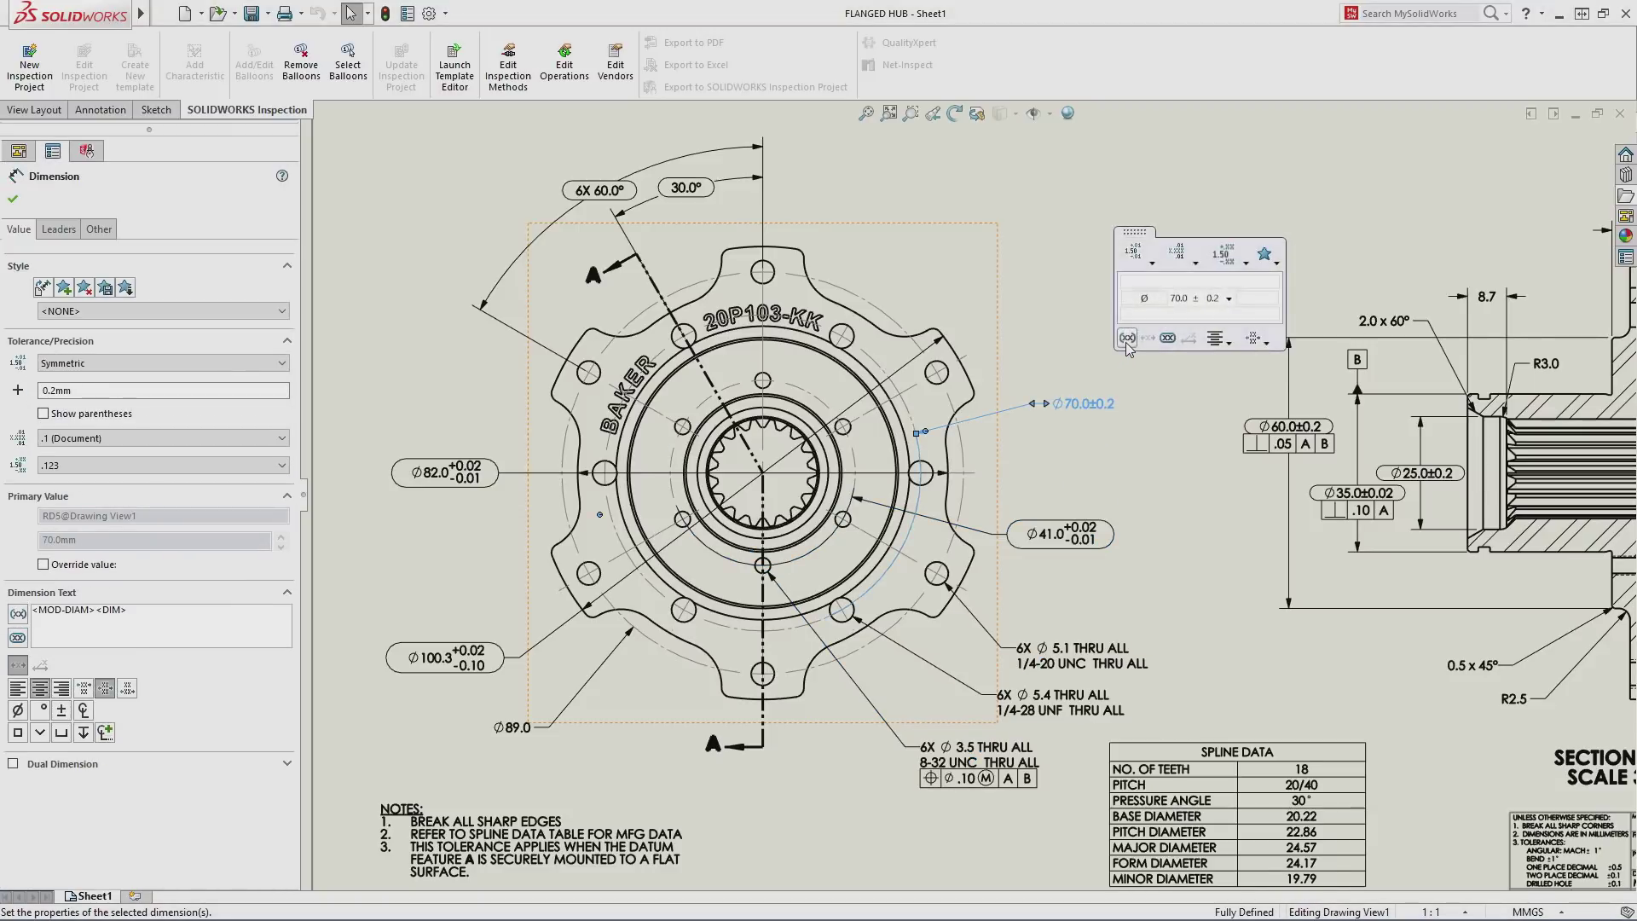
{"action": "left_click", "coordinate": [1168, 339]}
{"action": "left_click", "coordinate": [1157, 377]}
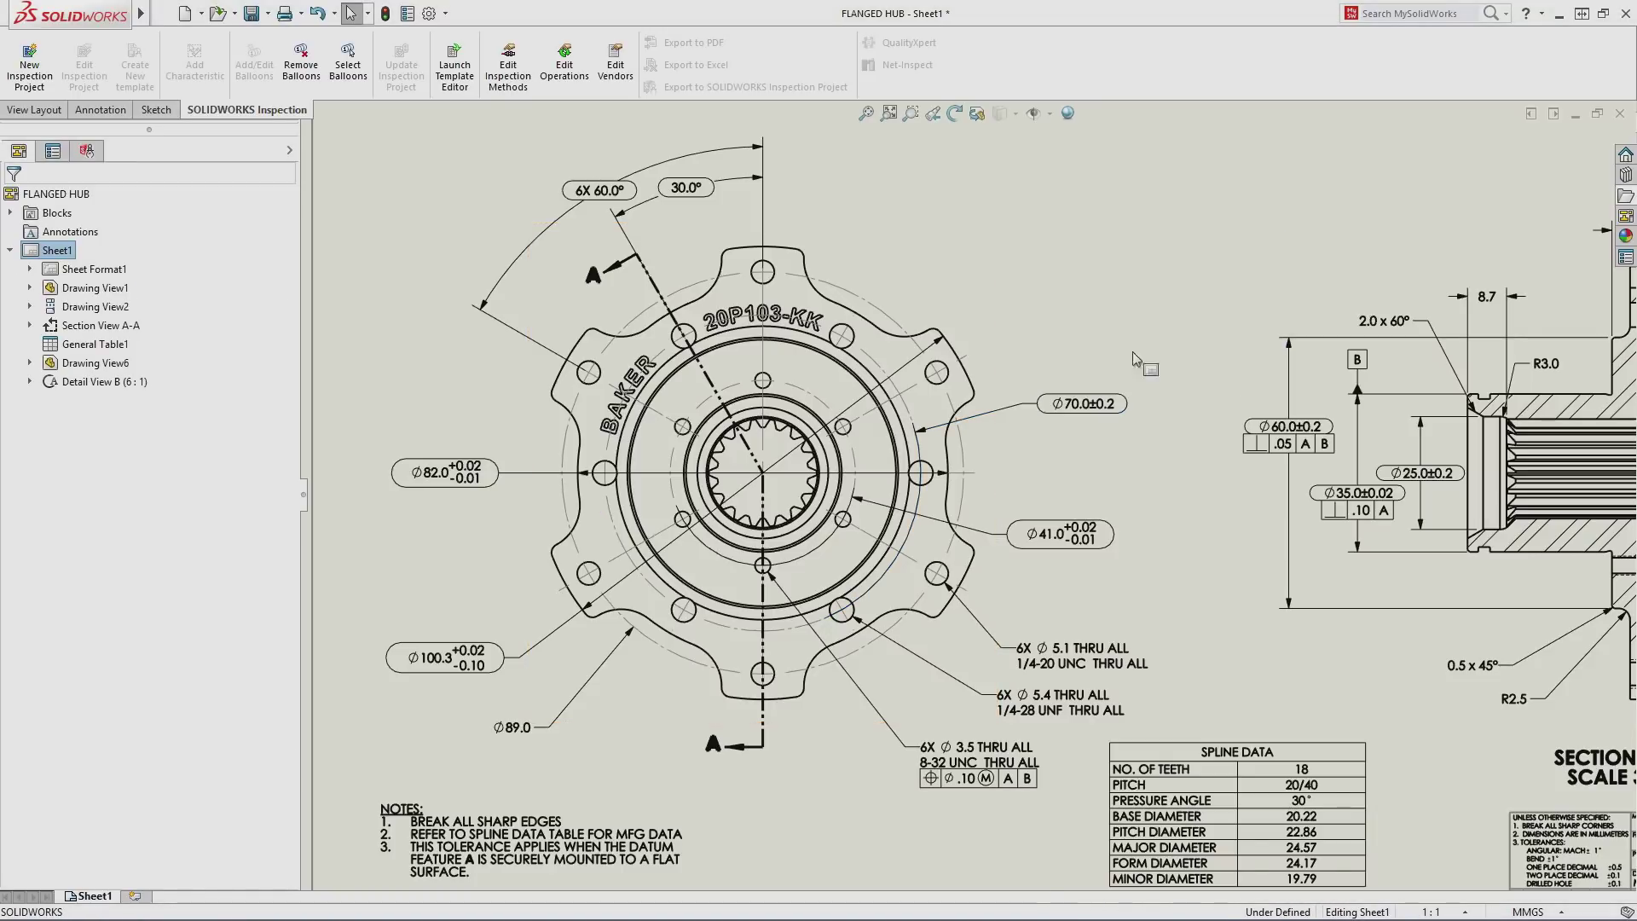
{"action": "left_click", "coordinate": [922, 112]}
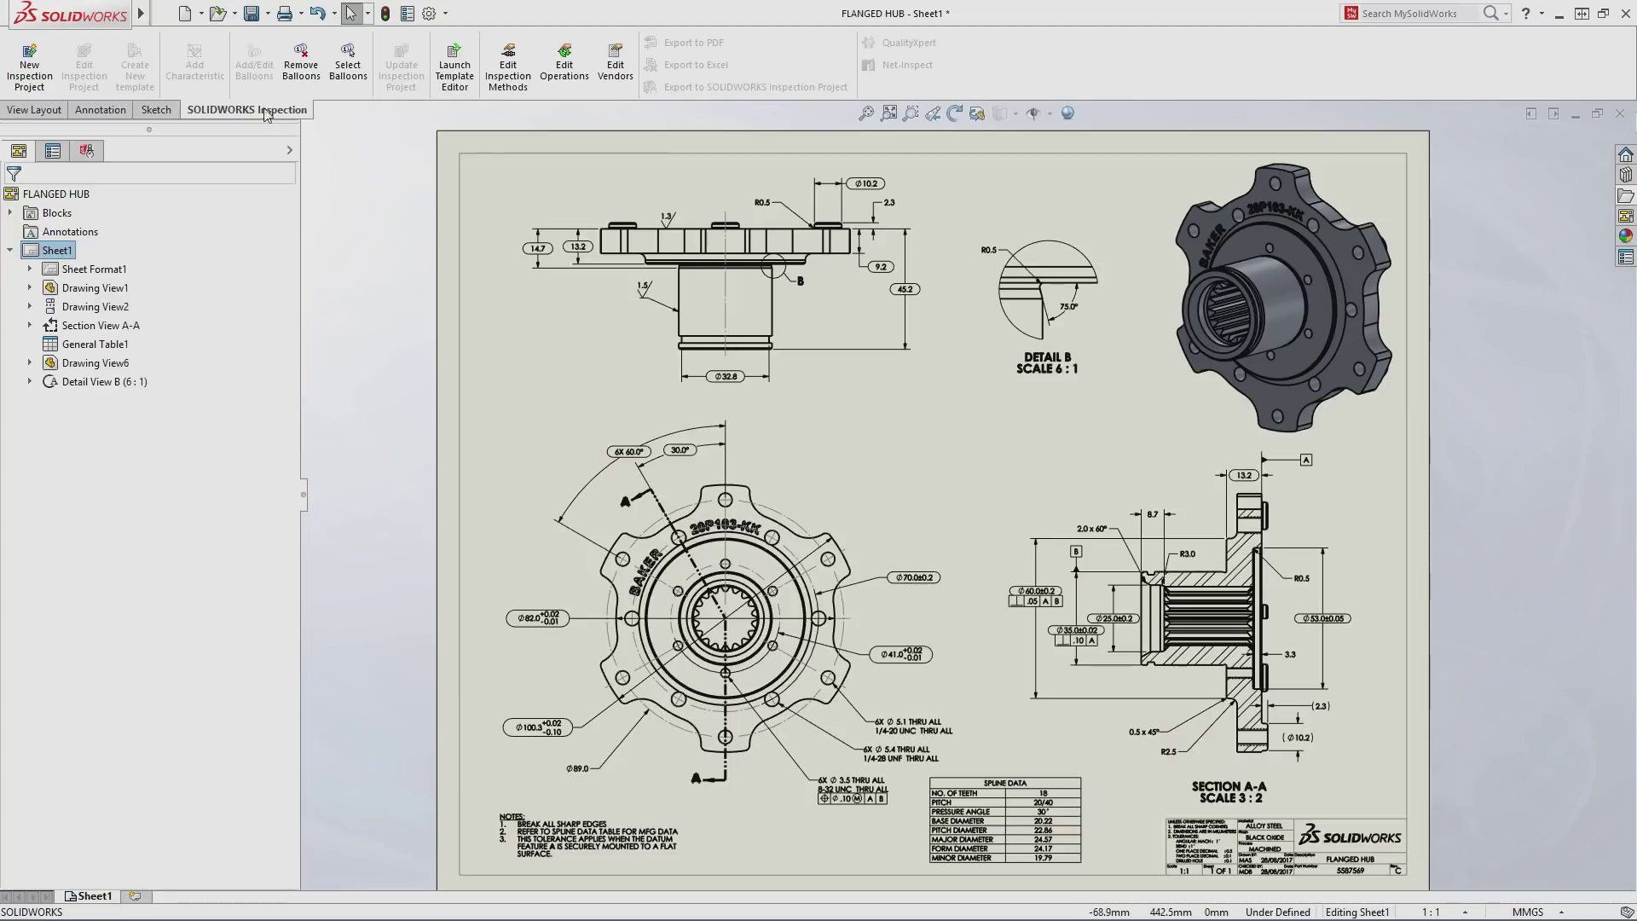
Create a Default-template inspection project for vendor ACME, job 001, extracting Inspection Only dimensions.
{"action": "left_click", "coordinate": [26, 80]}
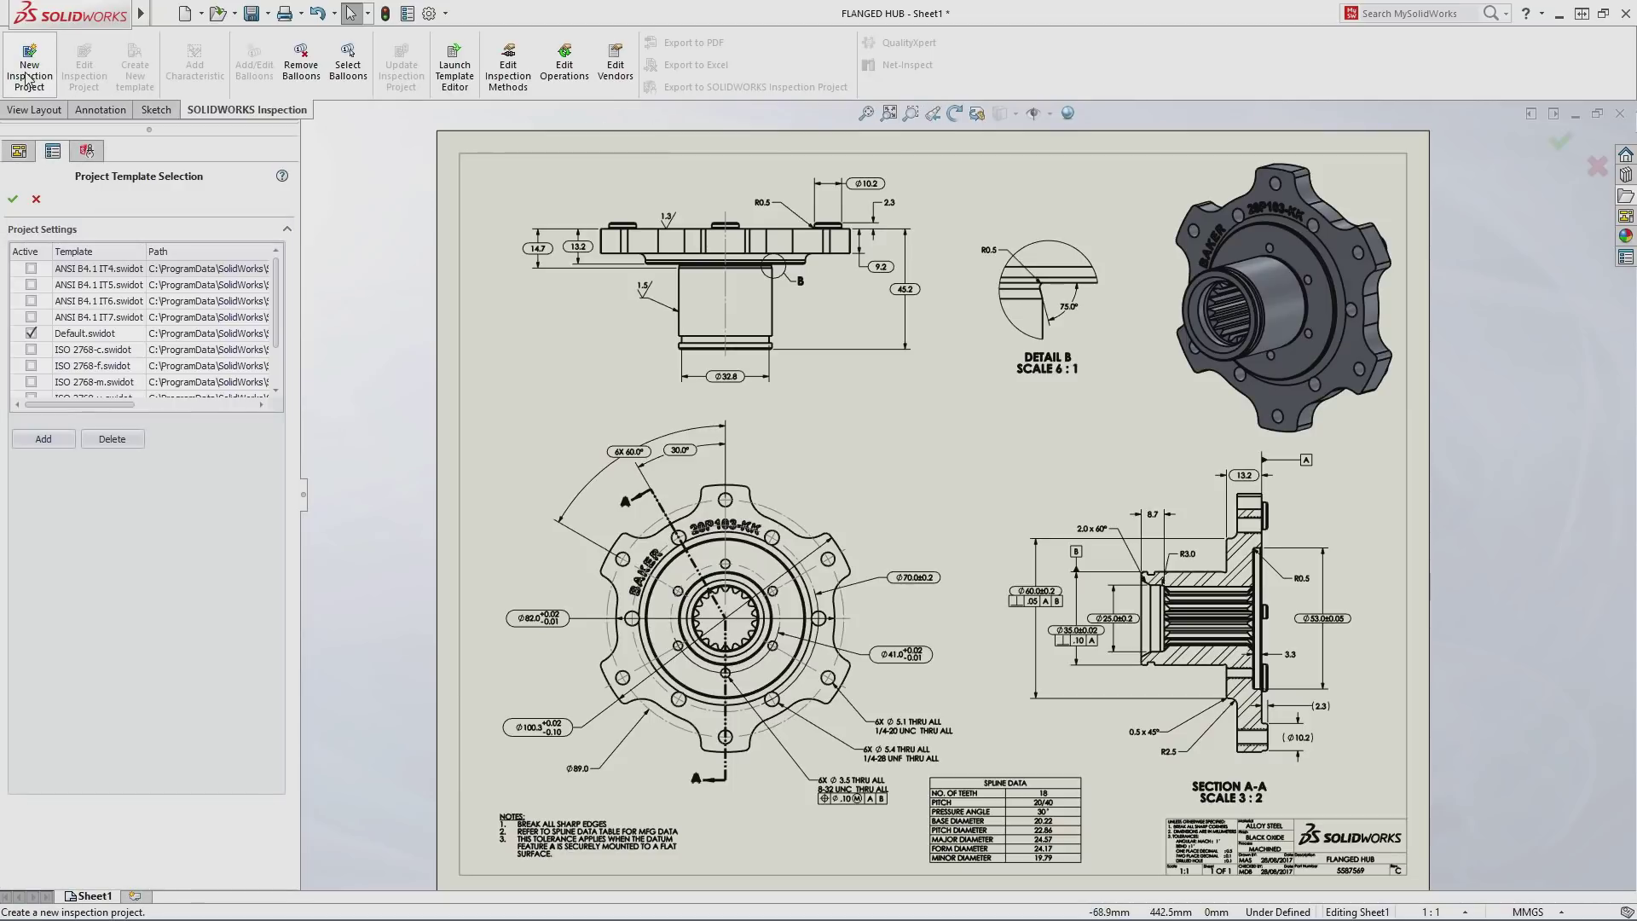
{"action": "left_click", "coordinate": [14, 200]}
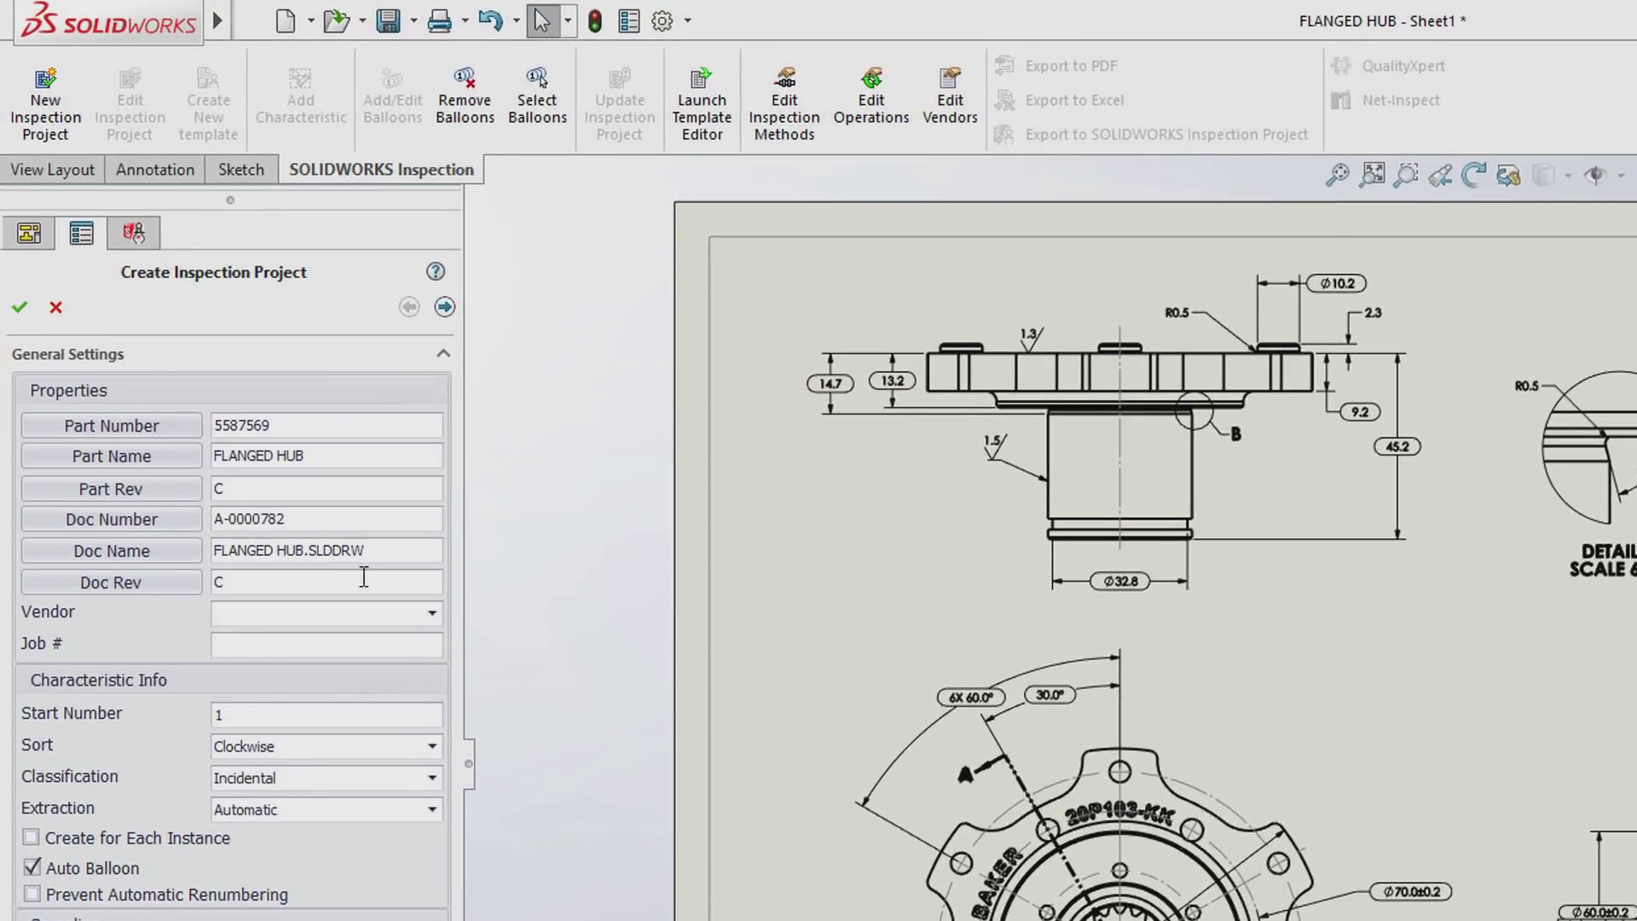
{"action": "left_click", "coordinate": [432, 618]}
{"action": "left_click", "coordinate": [296, 640]}
{"action": "left_click", "coordinate": [443, 306]}
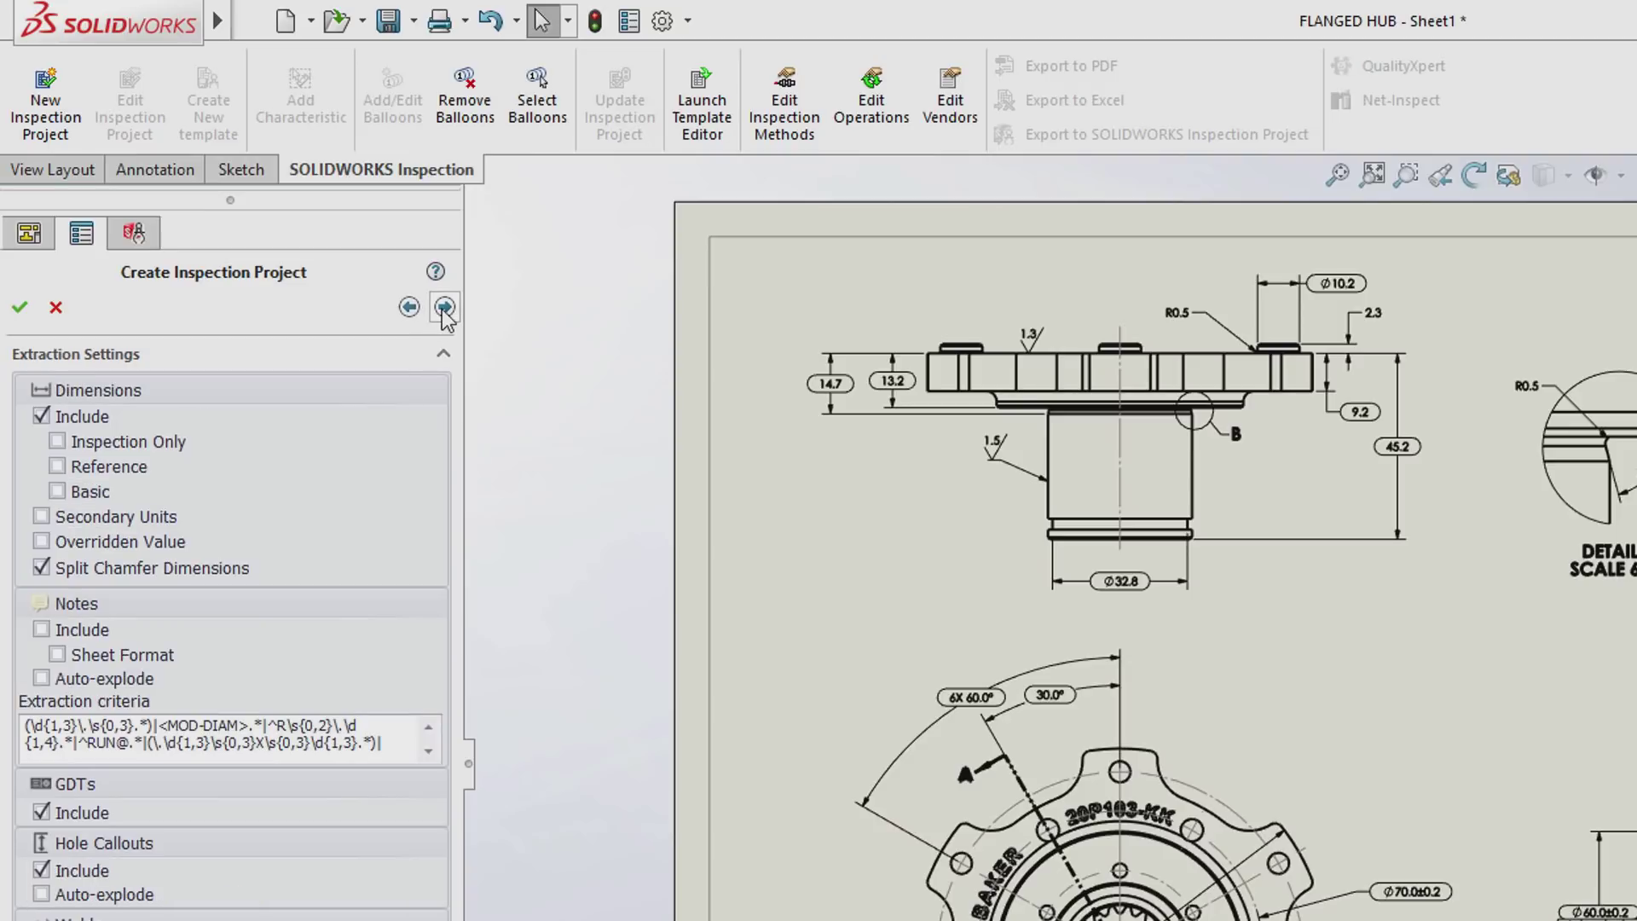
{"action": "left_click", "coordinate": [68, 445]}
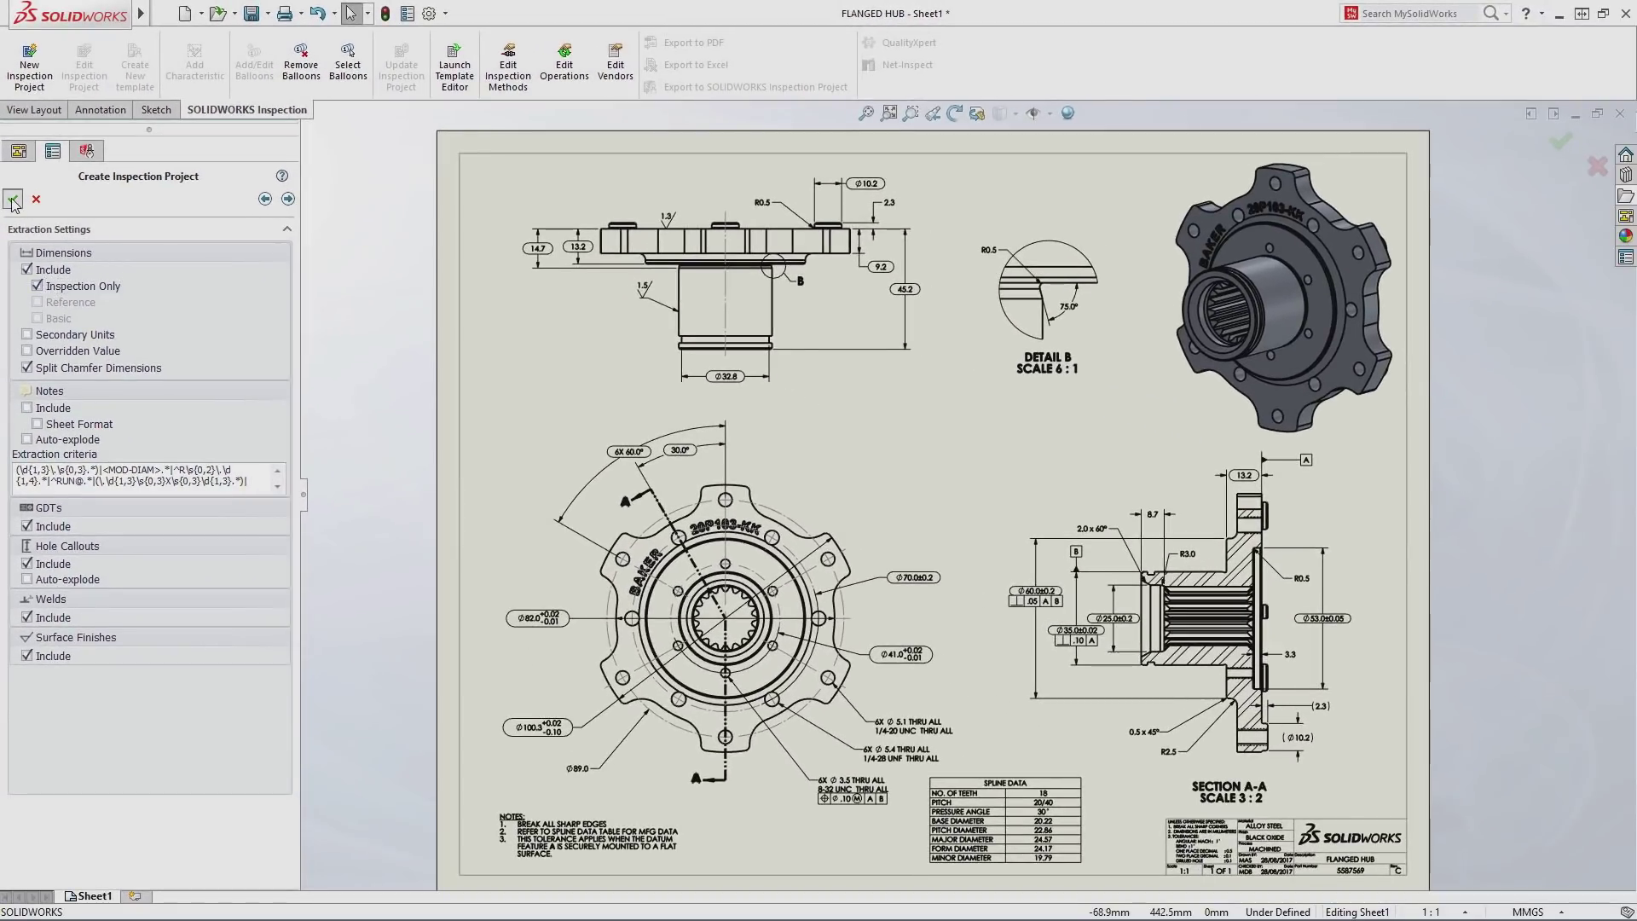
{"action": "left_click", "coordinate": [12, 199]}
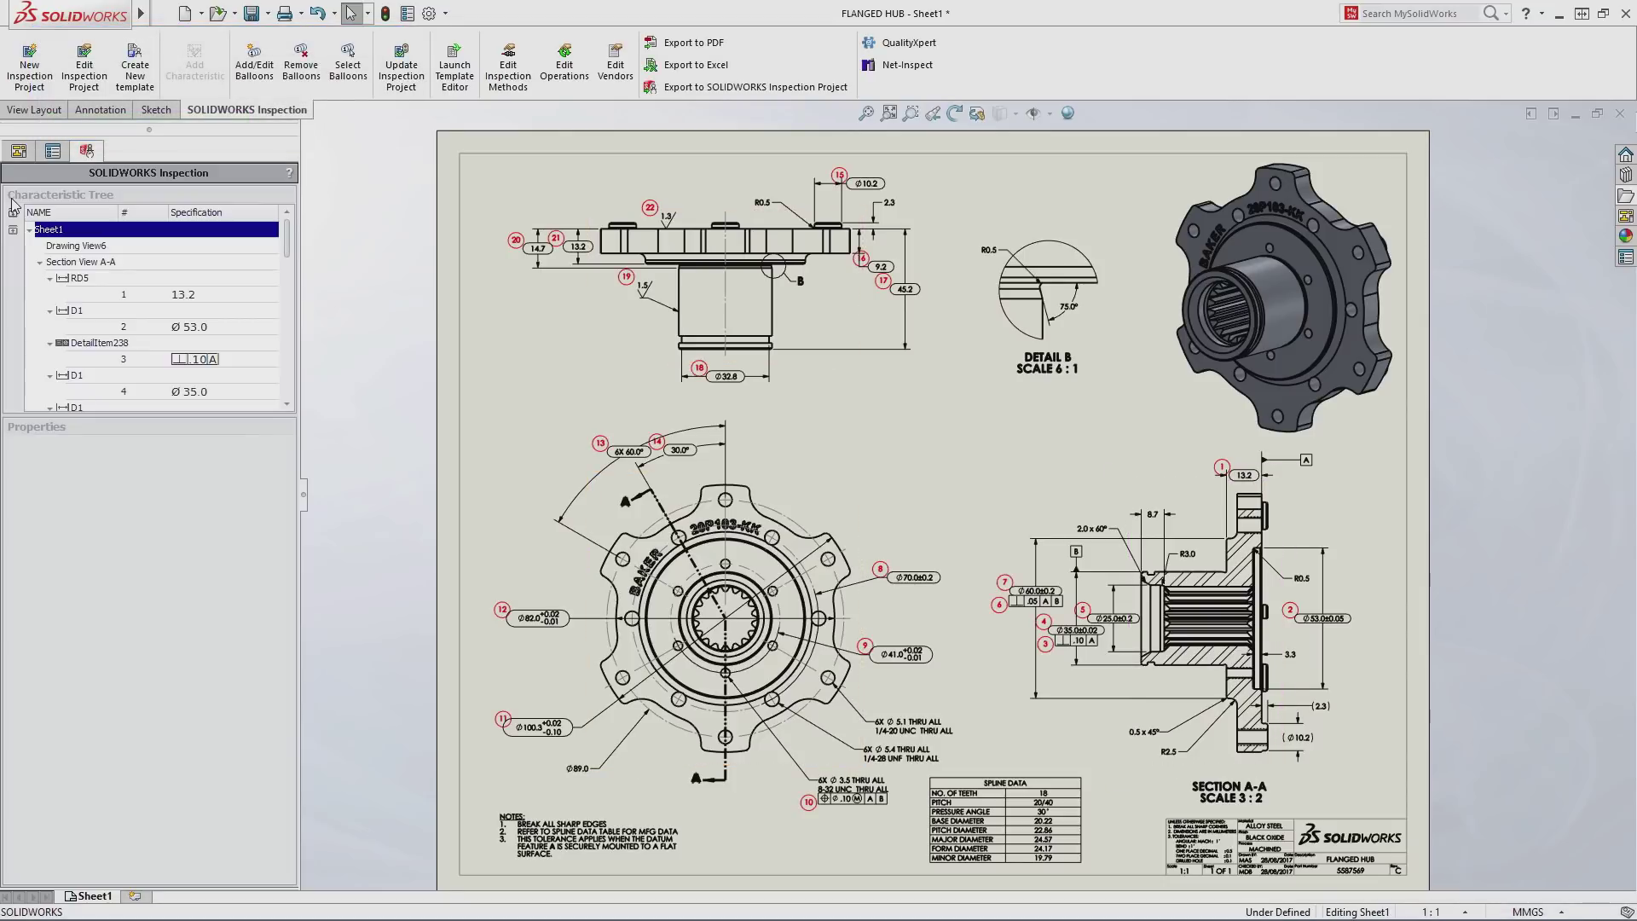
{"action": "left_click_drag", "start_coordinate": [284, 235], "coordinate": [282, 295]}
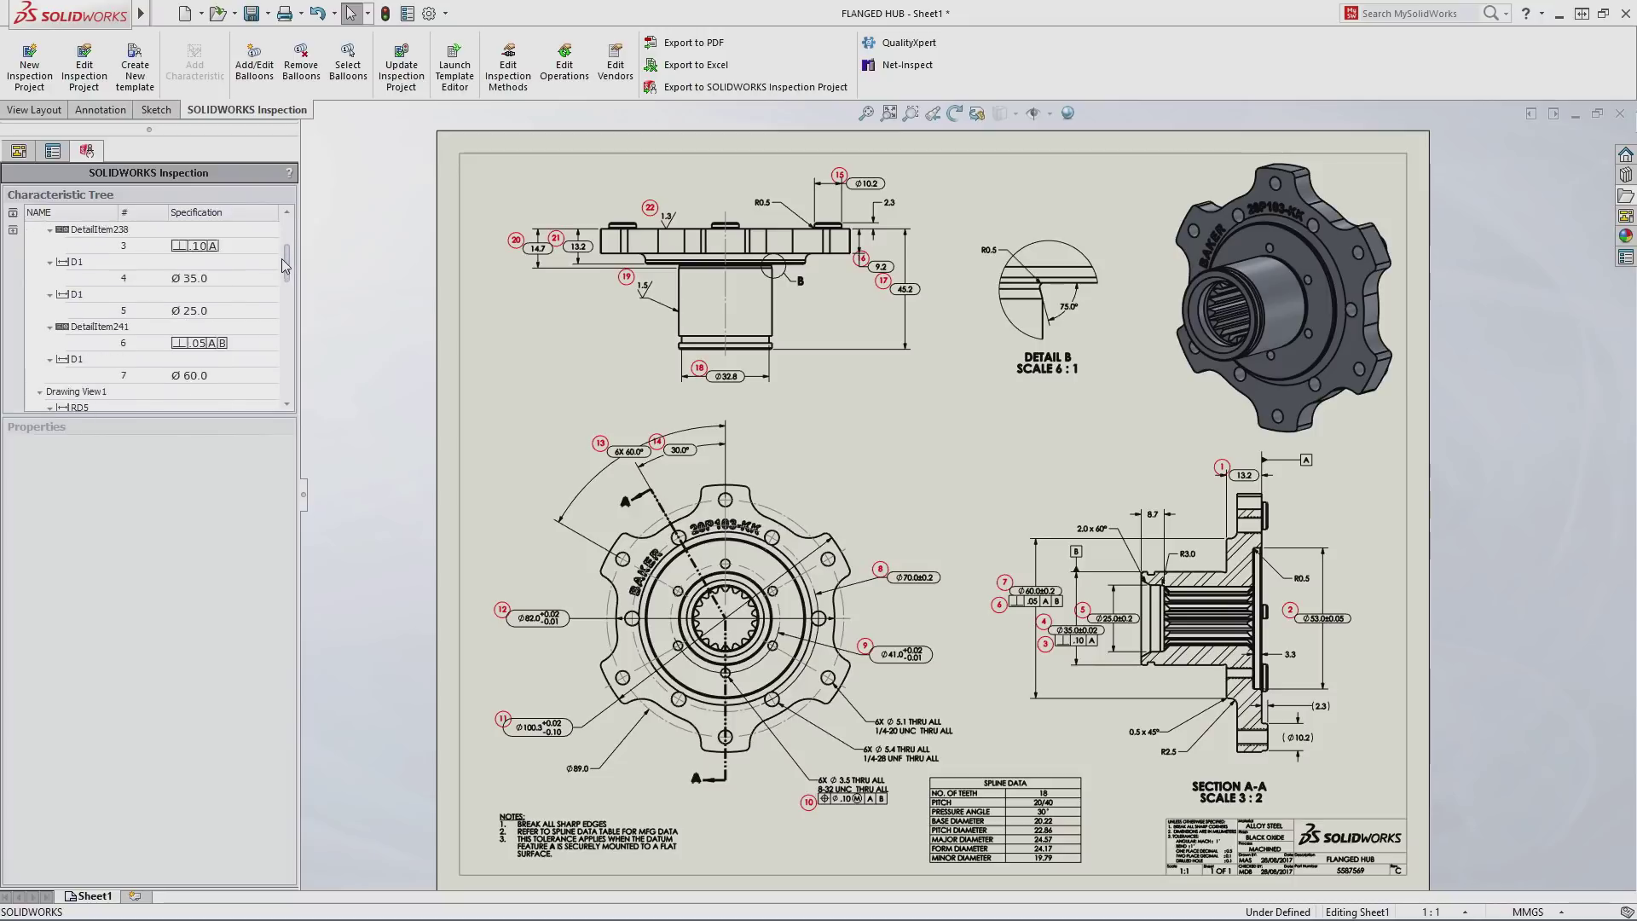
Classify characteristic 9 (Ø41.0) as Critical and Key, then view the whole sheet.
{"action": "left_click", "coordinate": [217, 297]}
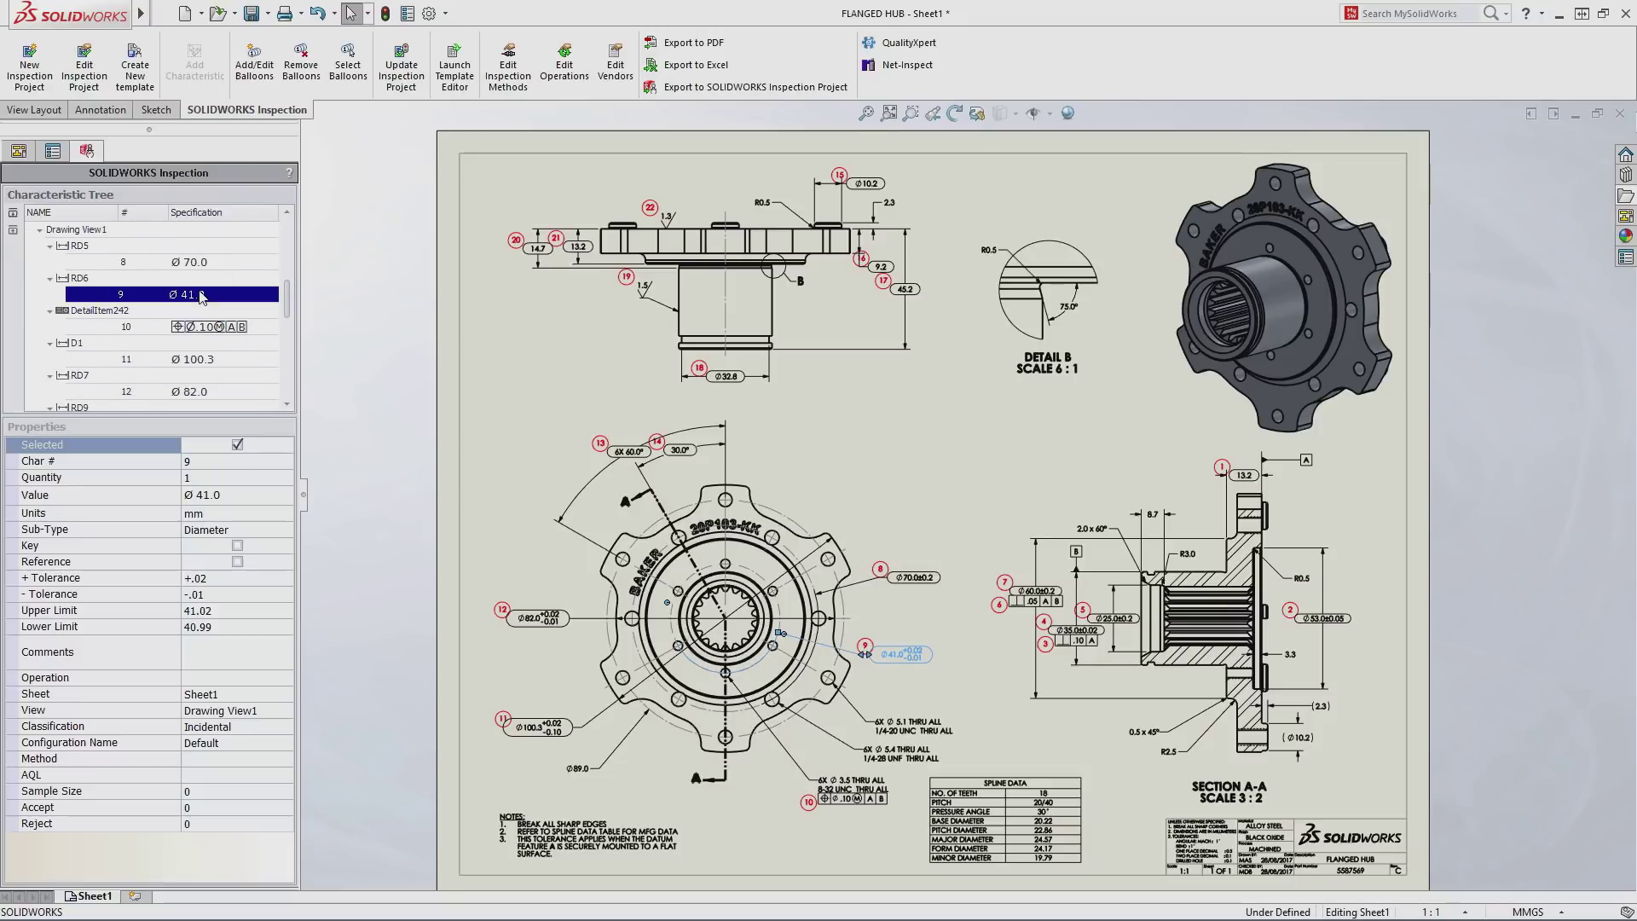
{"action": "right_click", "coordinate": [203, 294]}
{"action": "left_click", "coordinate": [225, 302]}
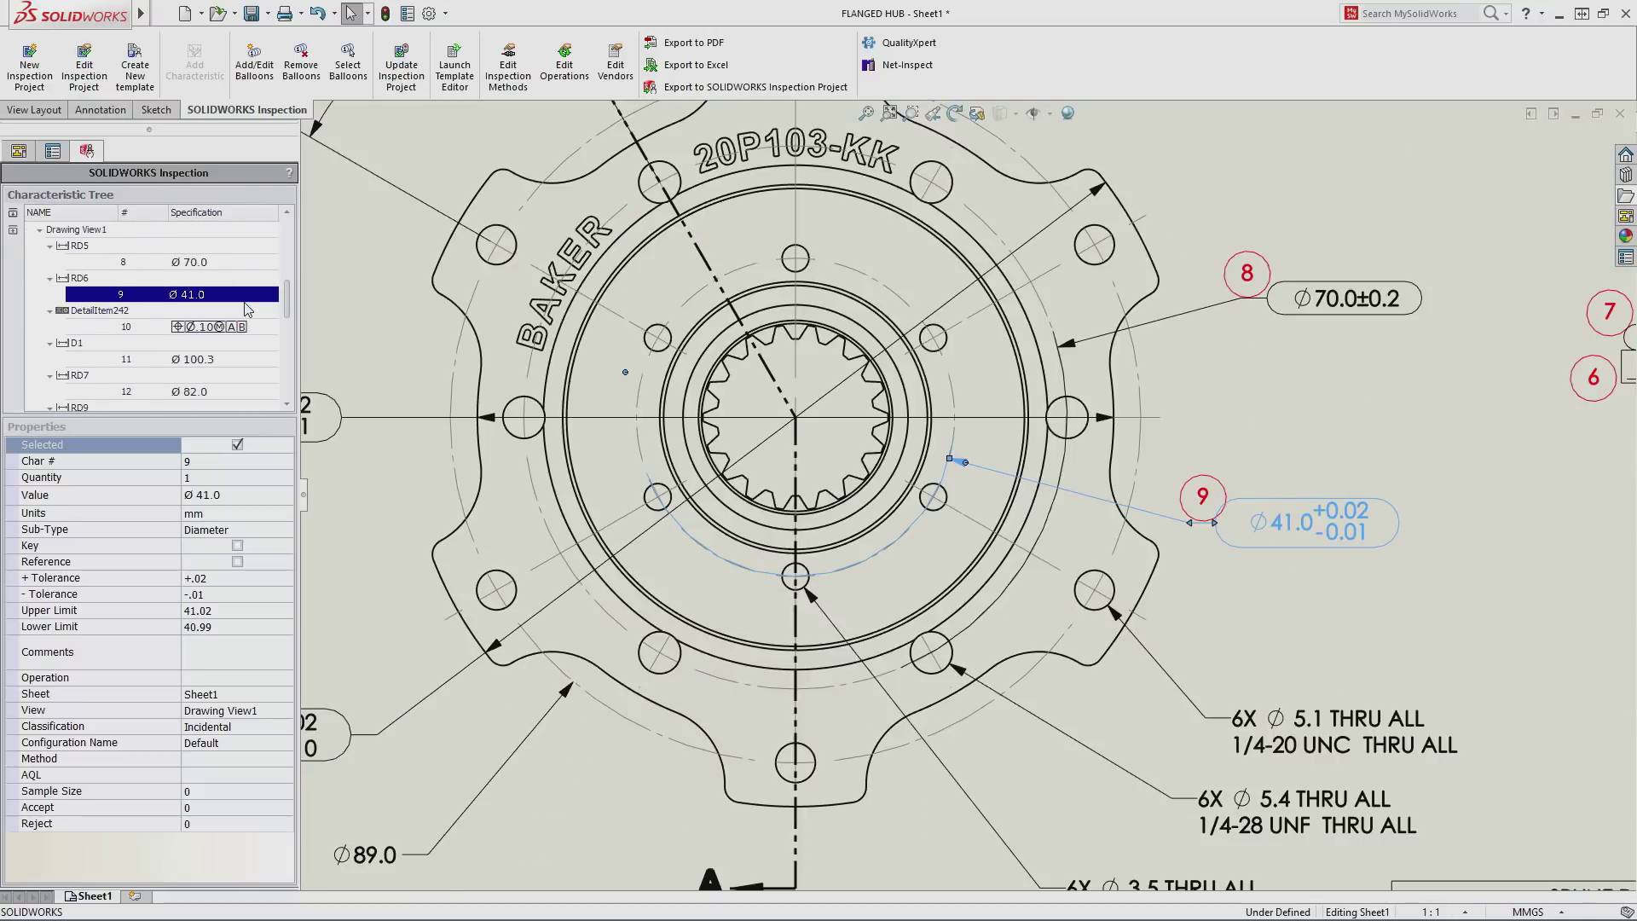
{"action": "right_click", "coordinate": [237, 302]}
{"action": "left_click", "coordinate": [429, 363]}
{"action": "left_click", "coordinate": [381, 378]}
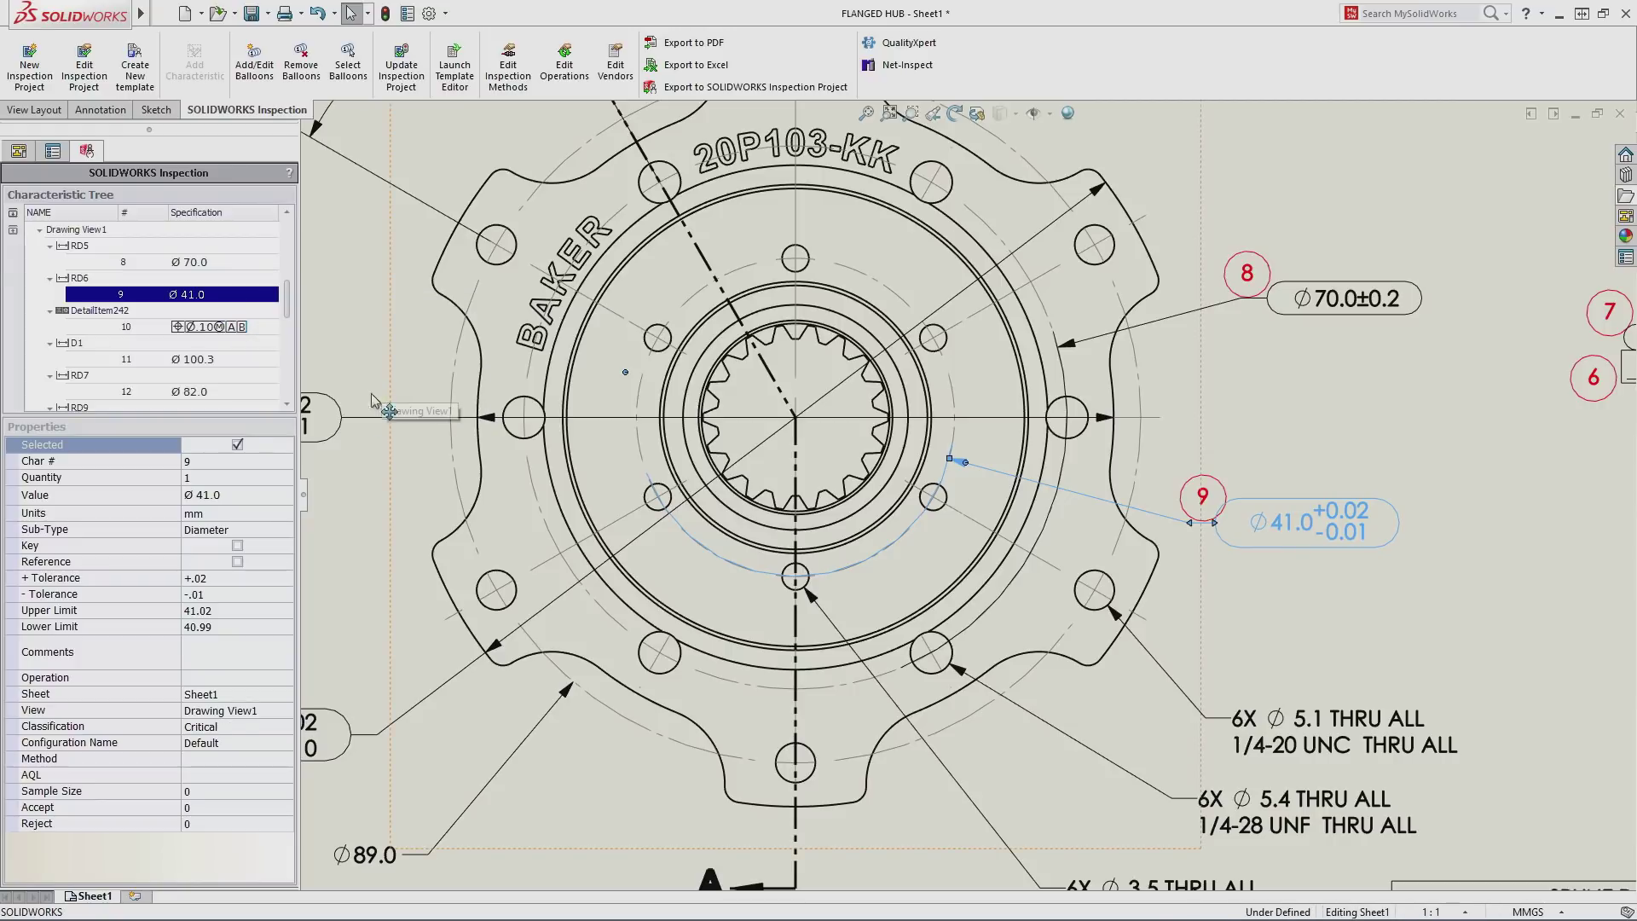
{"action": "left_click", "coordinate": [237, 547]}
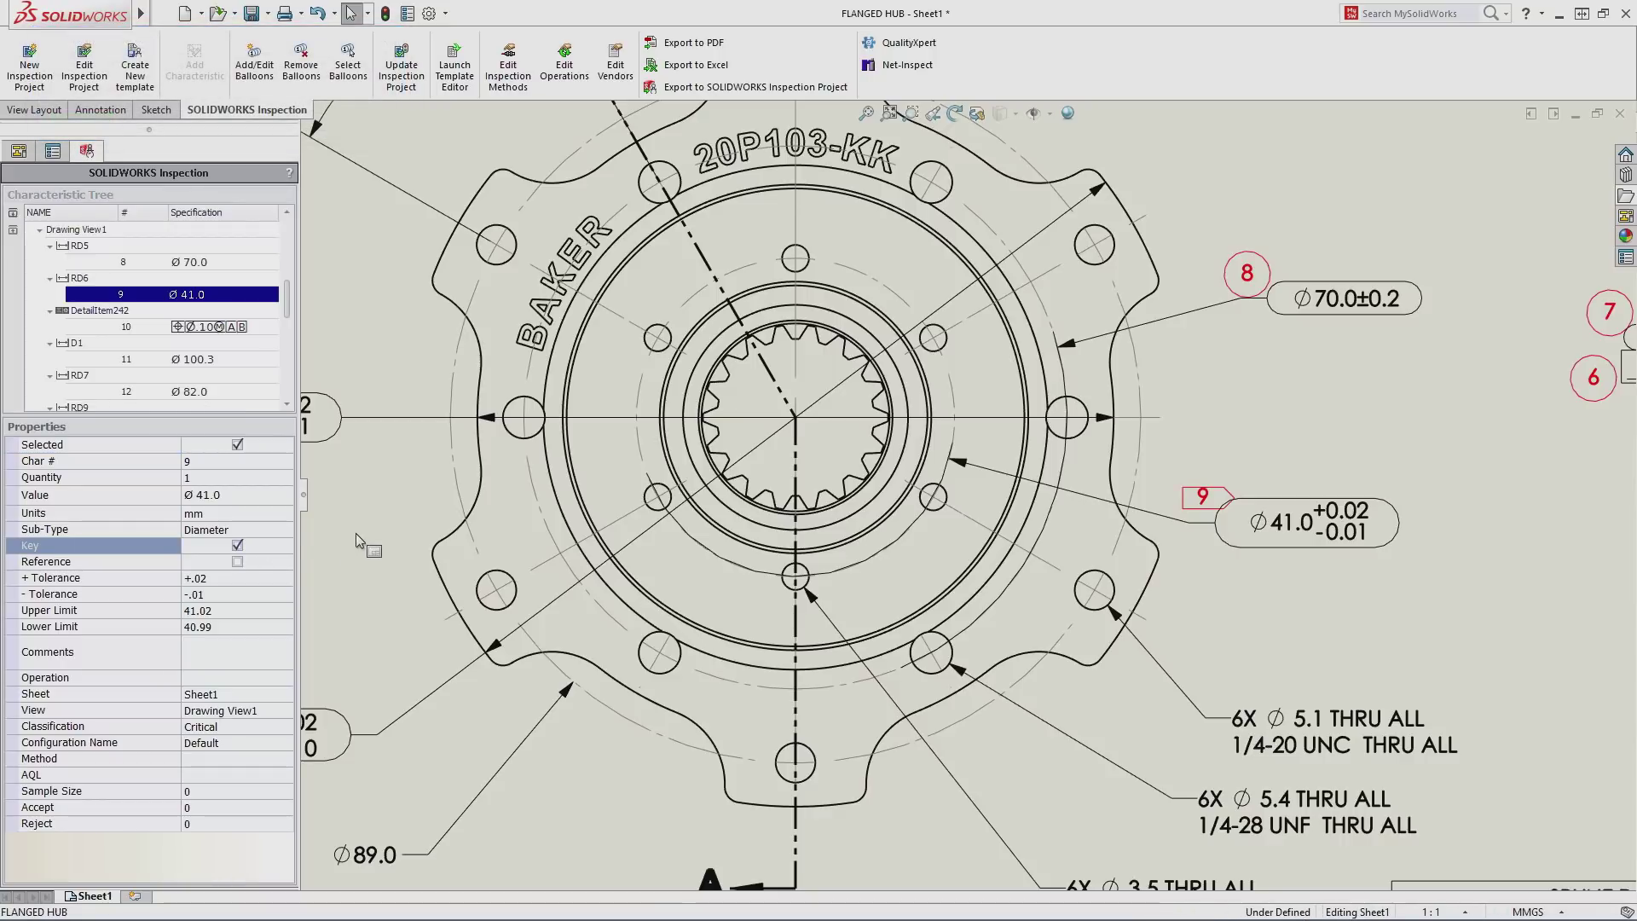
{"action": "key", "text": "f"}
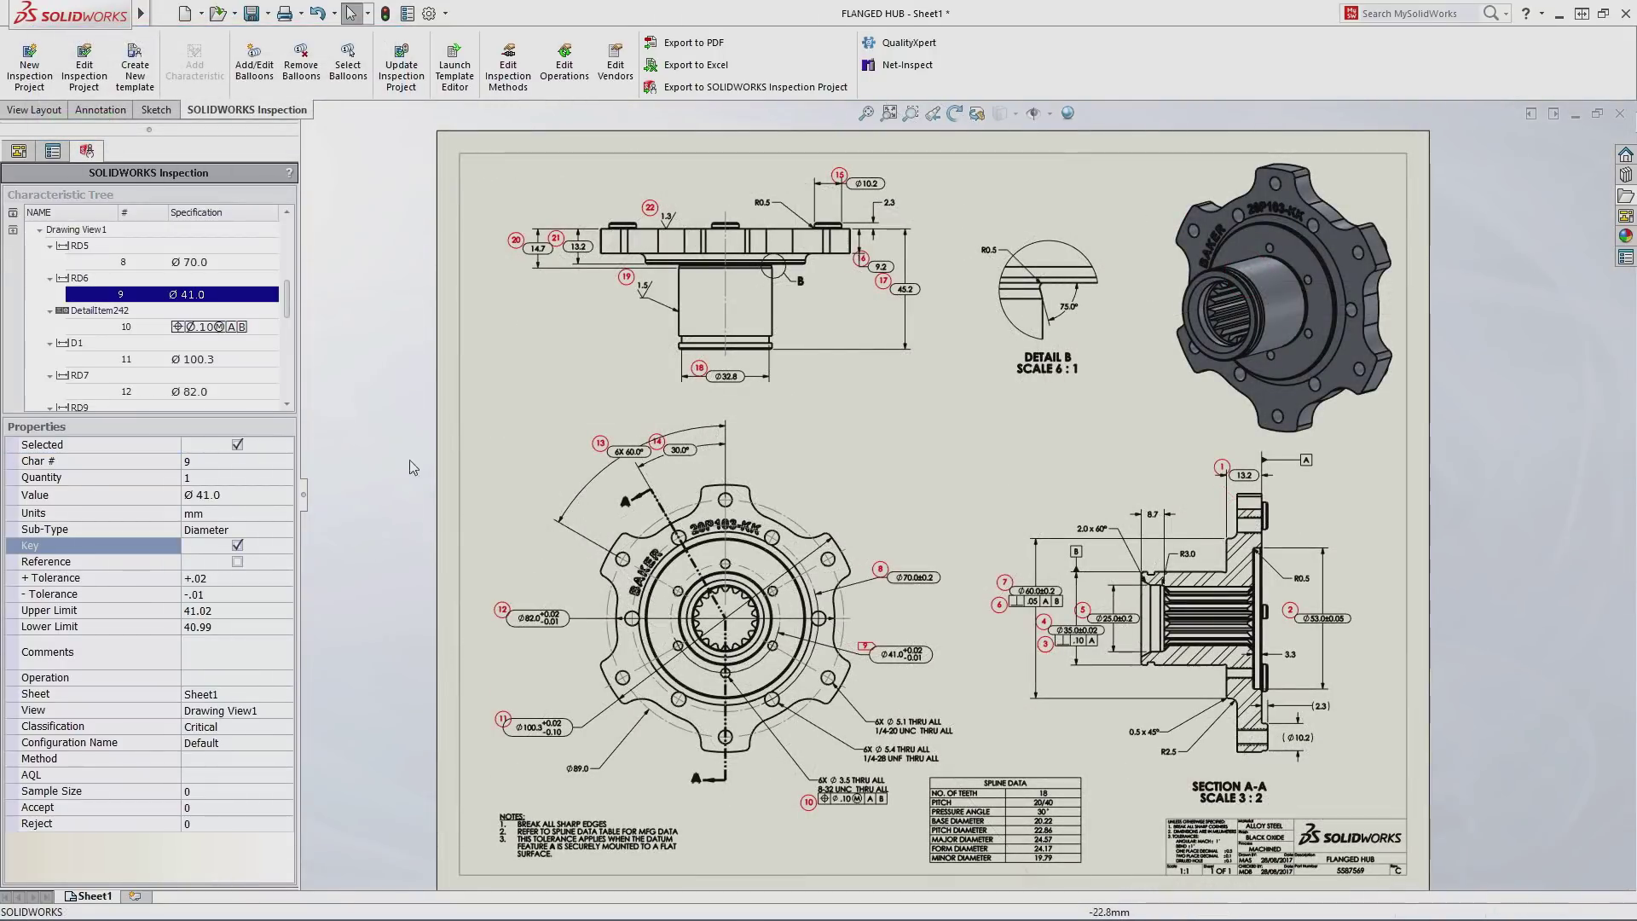
Export all characteristics to Excel using the AS9102.xlt template.
{"action": "left_click", "coordinate": [679, 67]}
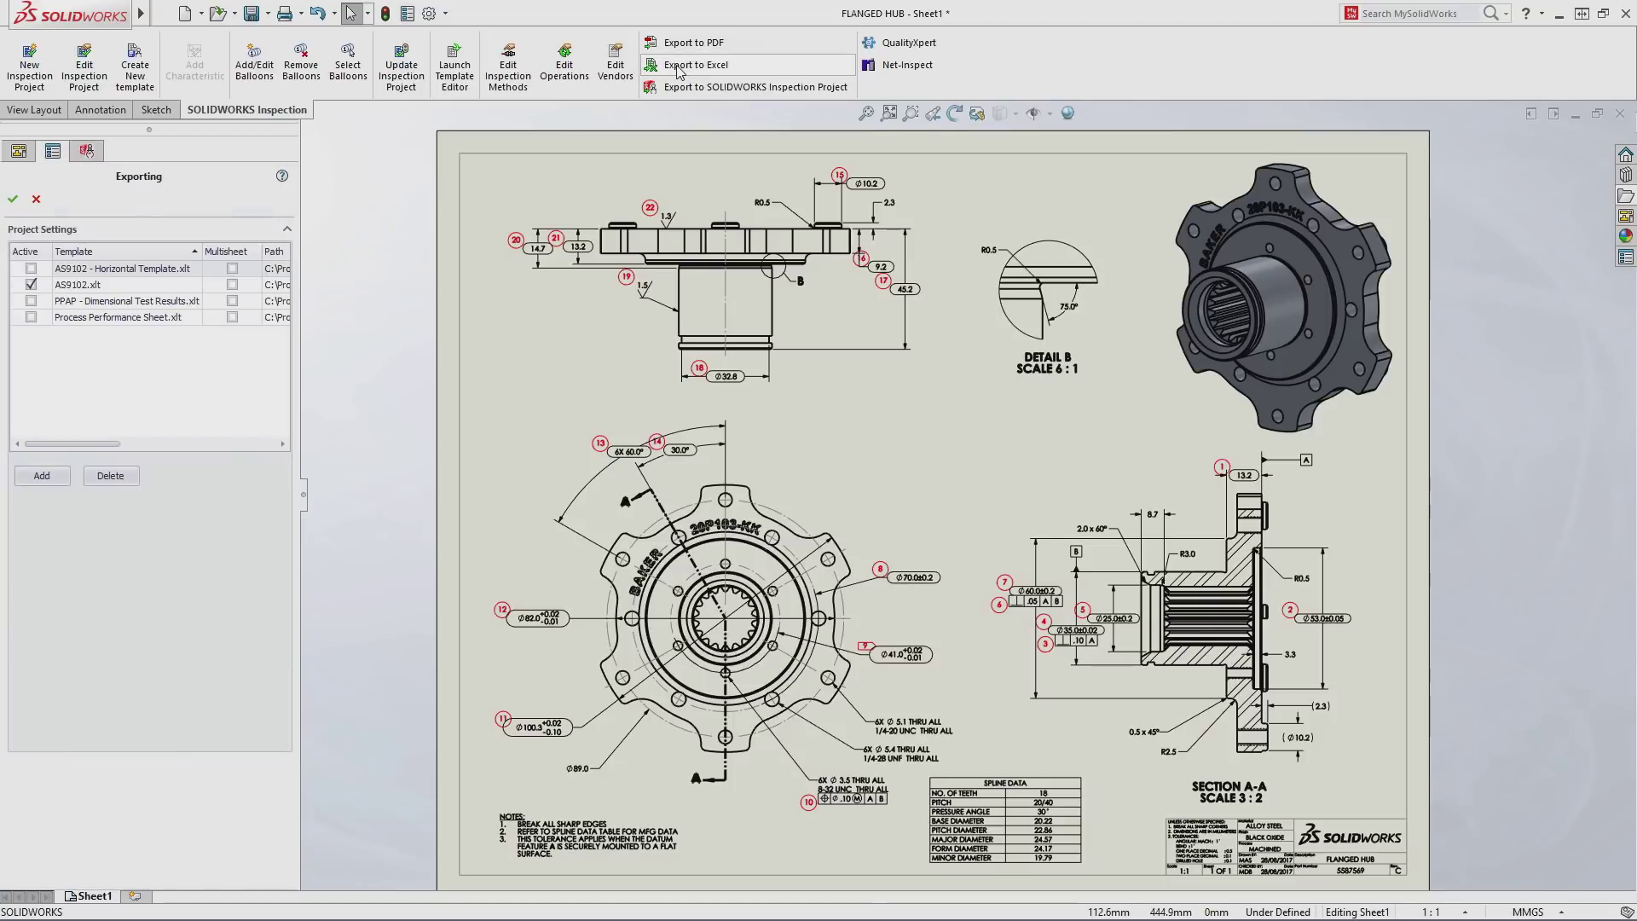
{"action": "left_click", "coordinate": [13, 199]}
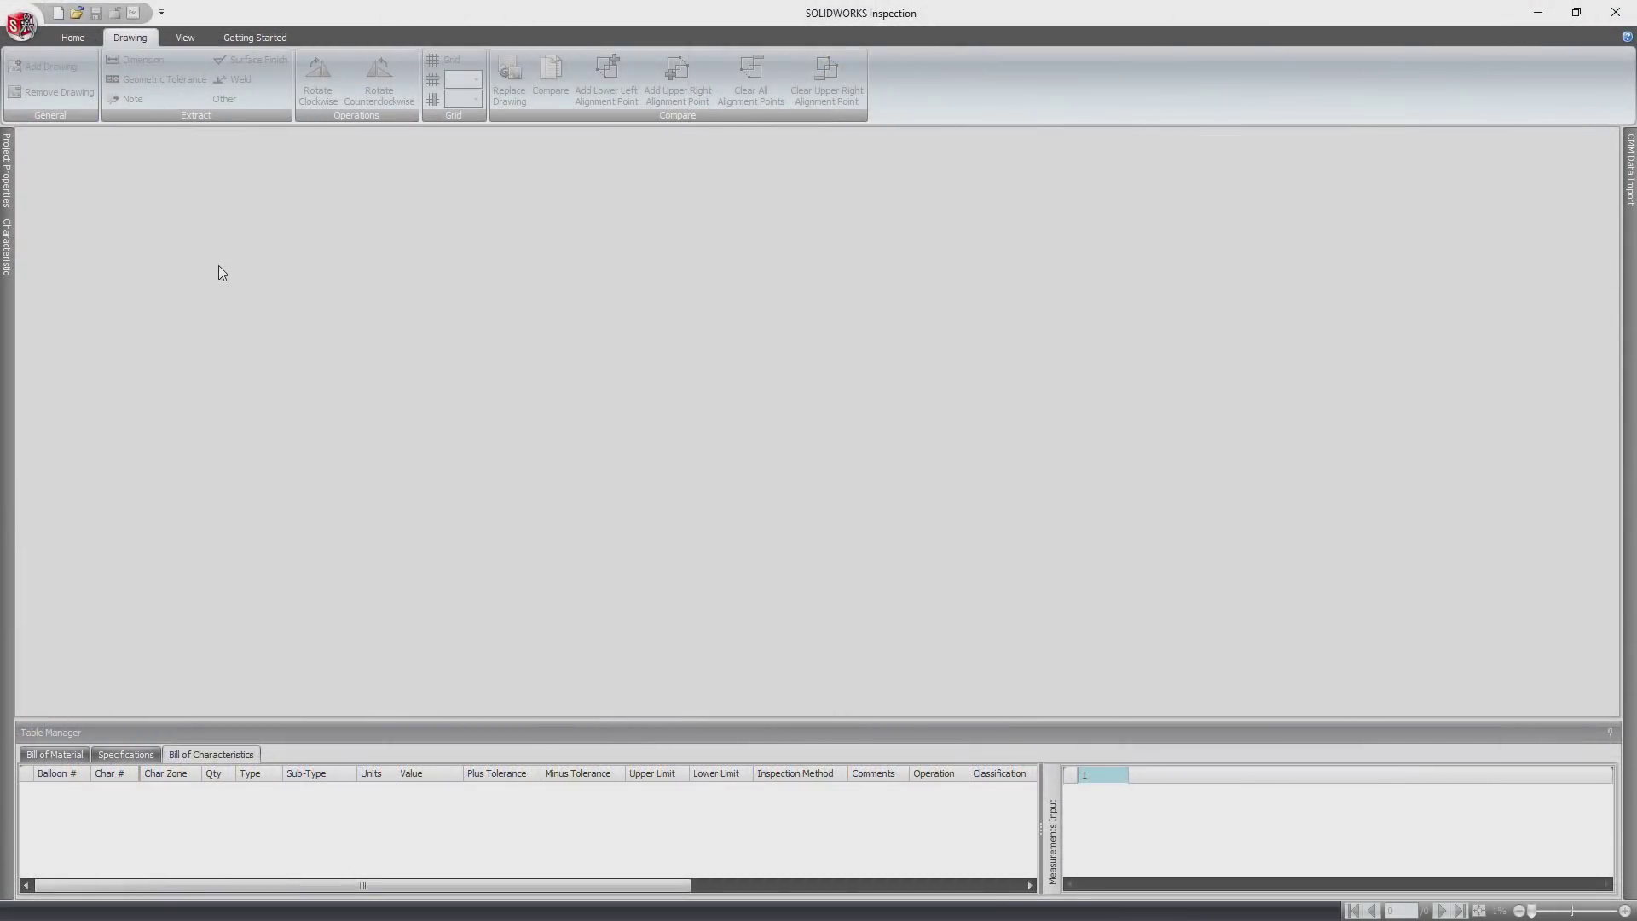
Start an AS9102 (Metric) project on Shaft.PDF and balloon the 67.00 dimension.
{"action": "left_click", "coordinate": [57, 13]}
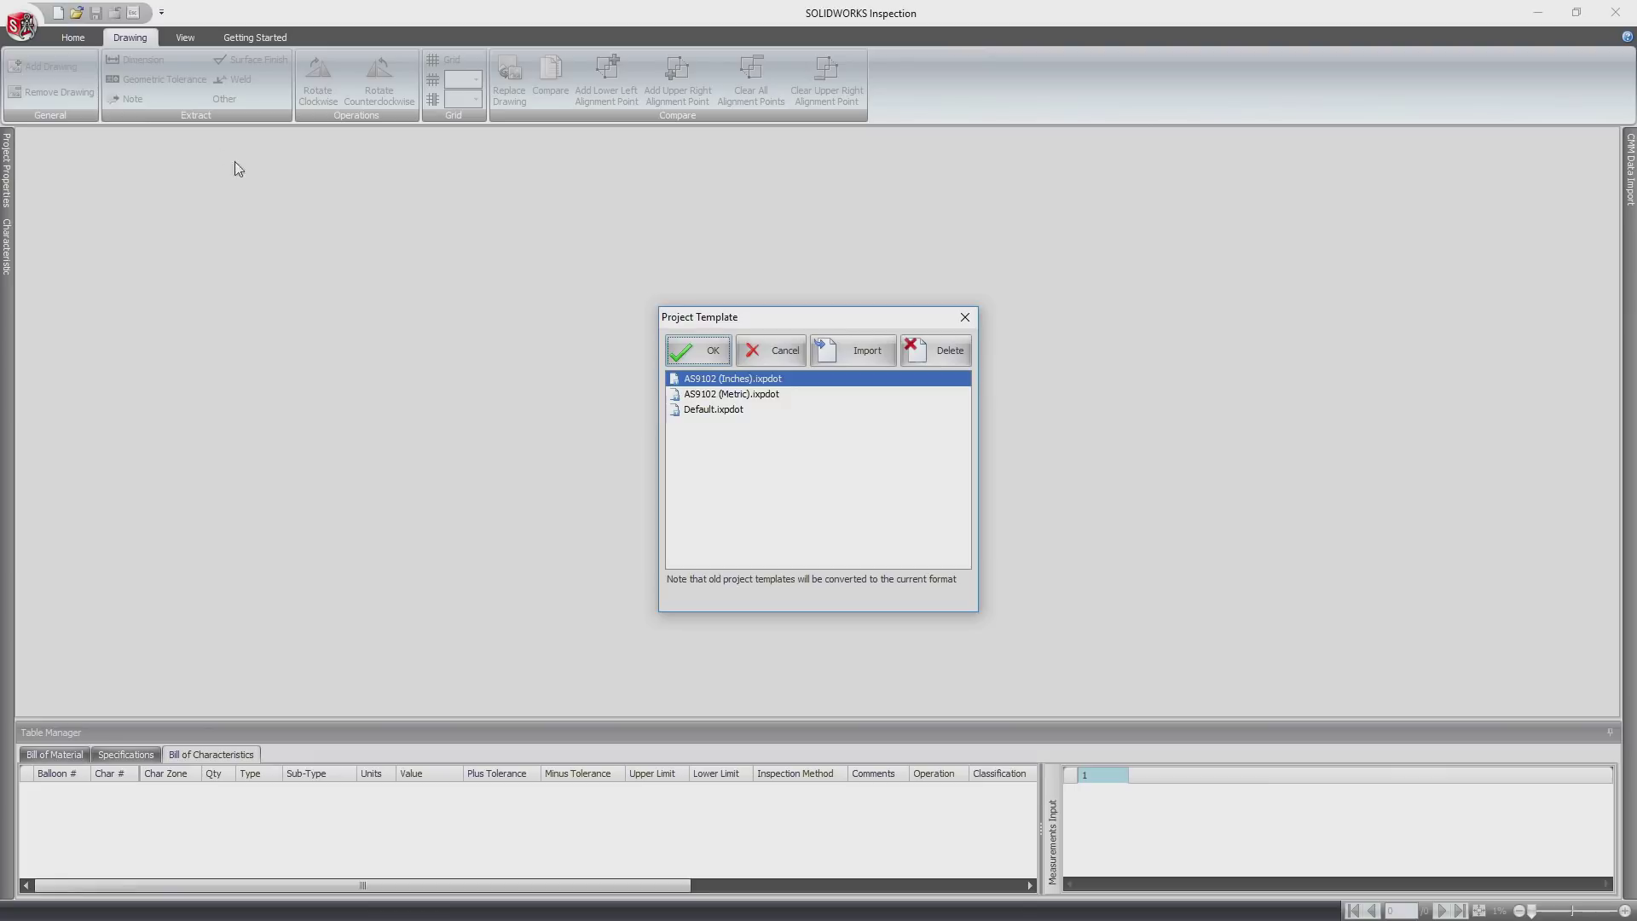
{"action": "left_click", "coordinate": [704, 393]}
{"action": "left_click", "coordinate": [694, 355]}
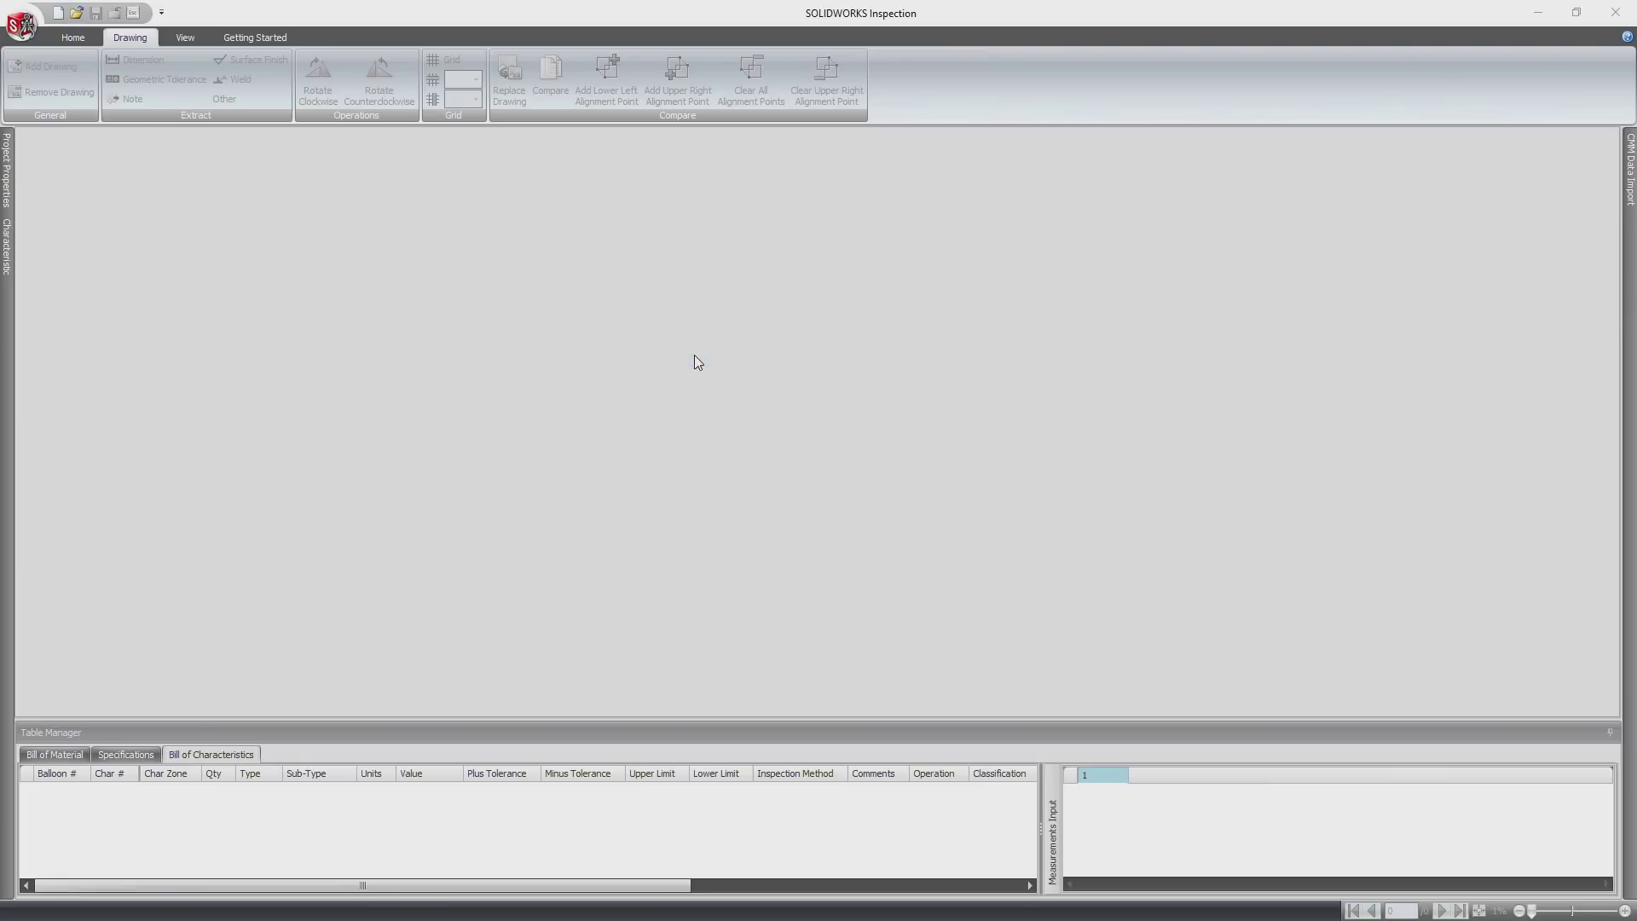
{"action": "left_click", "coordinate": [550, 339]}
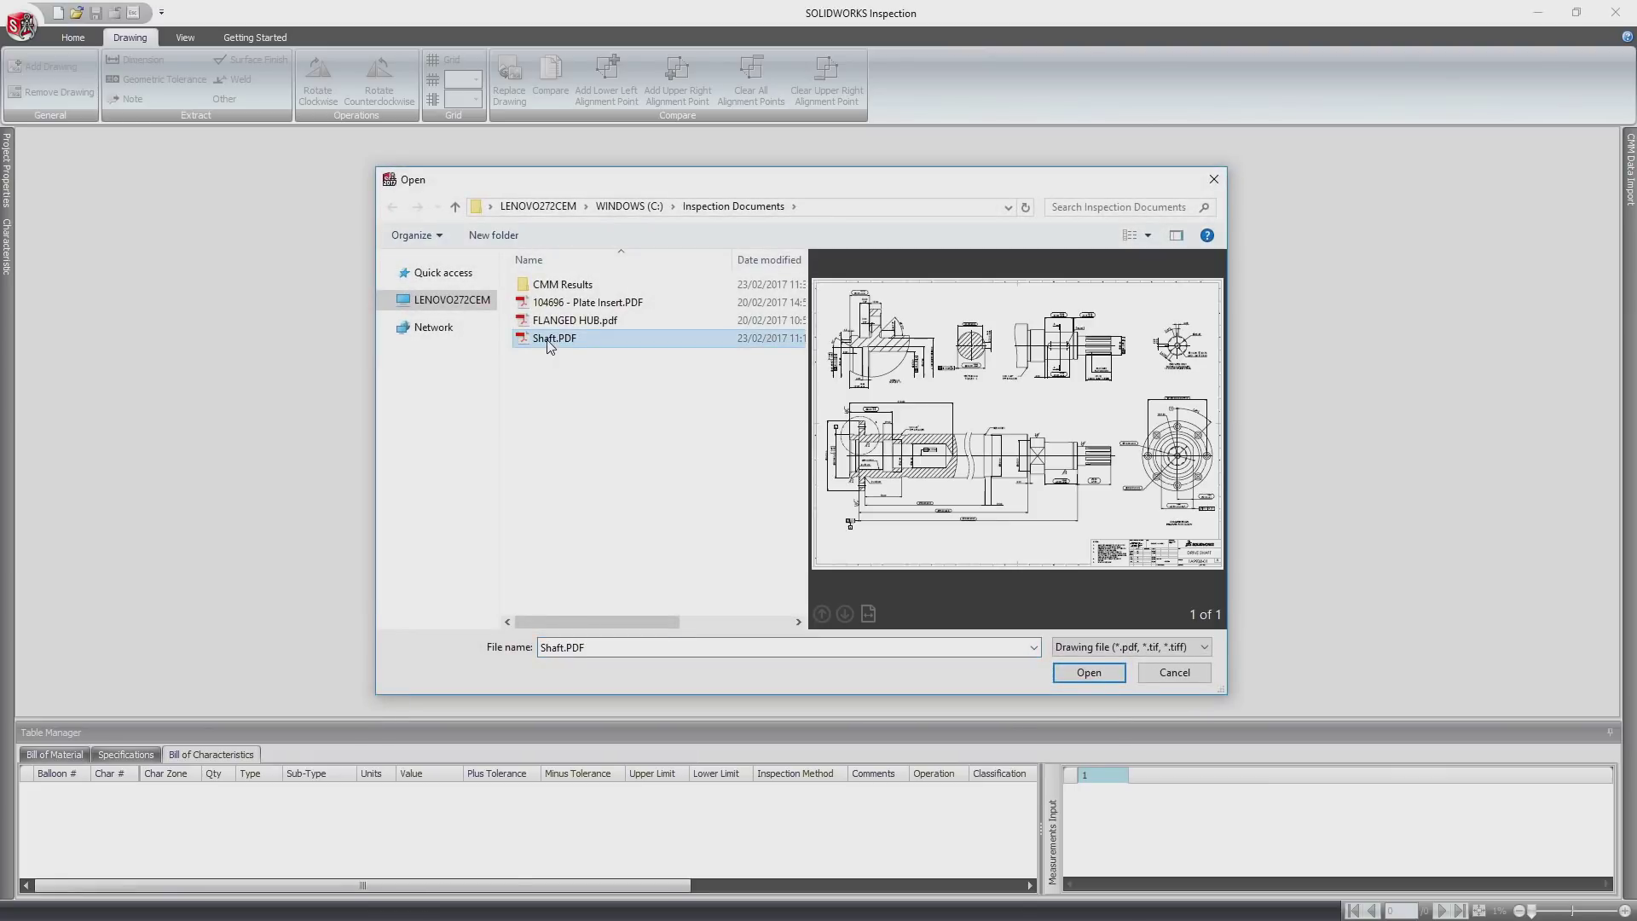
{"action": "left_click", "coordinate": [1081, 672]}
{"action": "left_click_drag", "start_coordinate": [333, 434], "coordinate": [488, 490]}
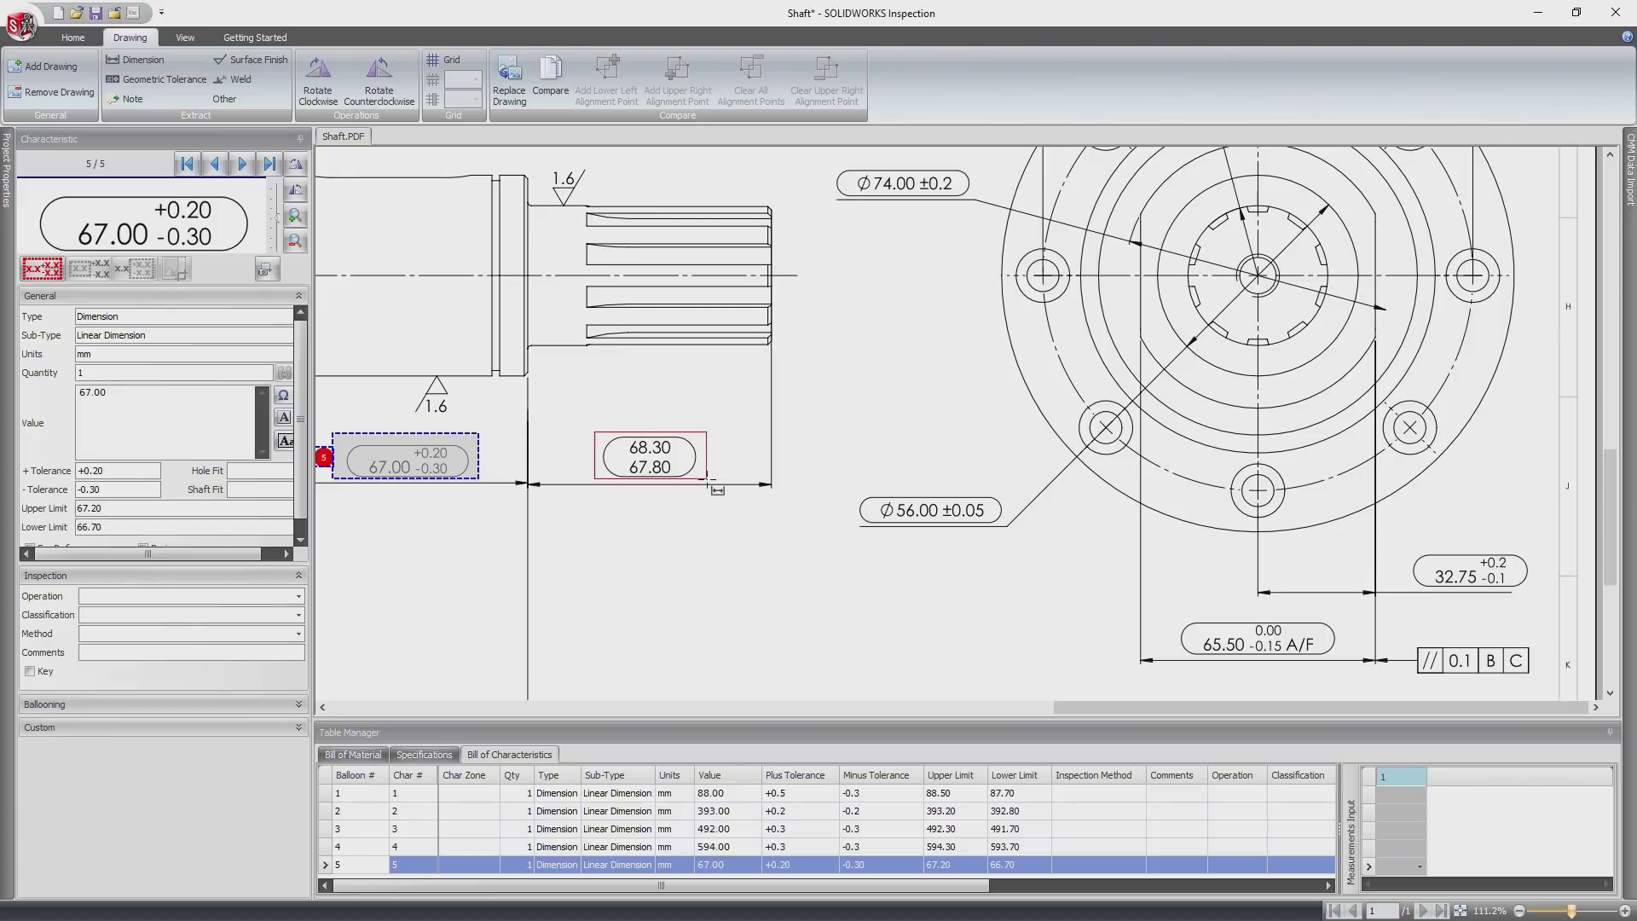
Balloon the 68.30/67.80, Ø74.00, Ø56.00 and 65.50 A/F dimensions as characteristics 6–9.
{"action": "left_click_drag", "start_coordinate": [642, 457], "coordinate": [727, 496]}
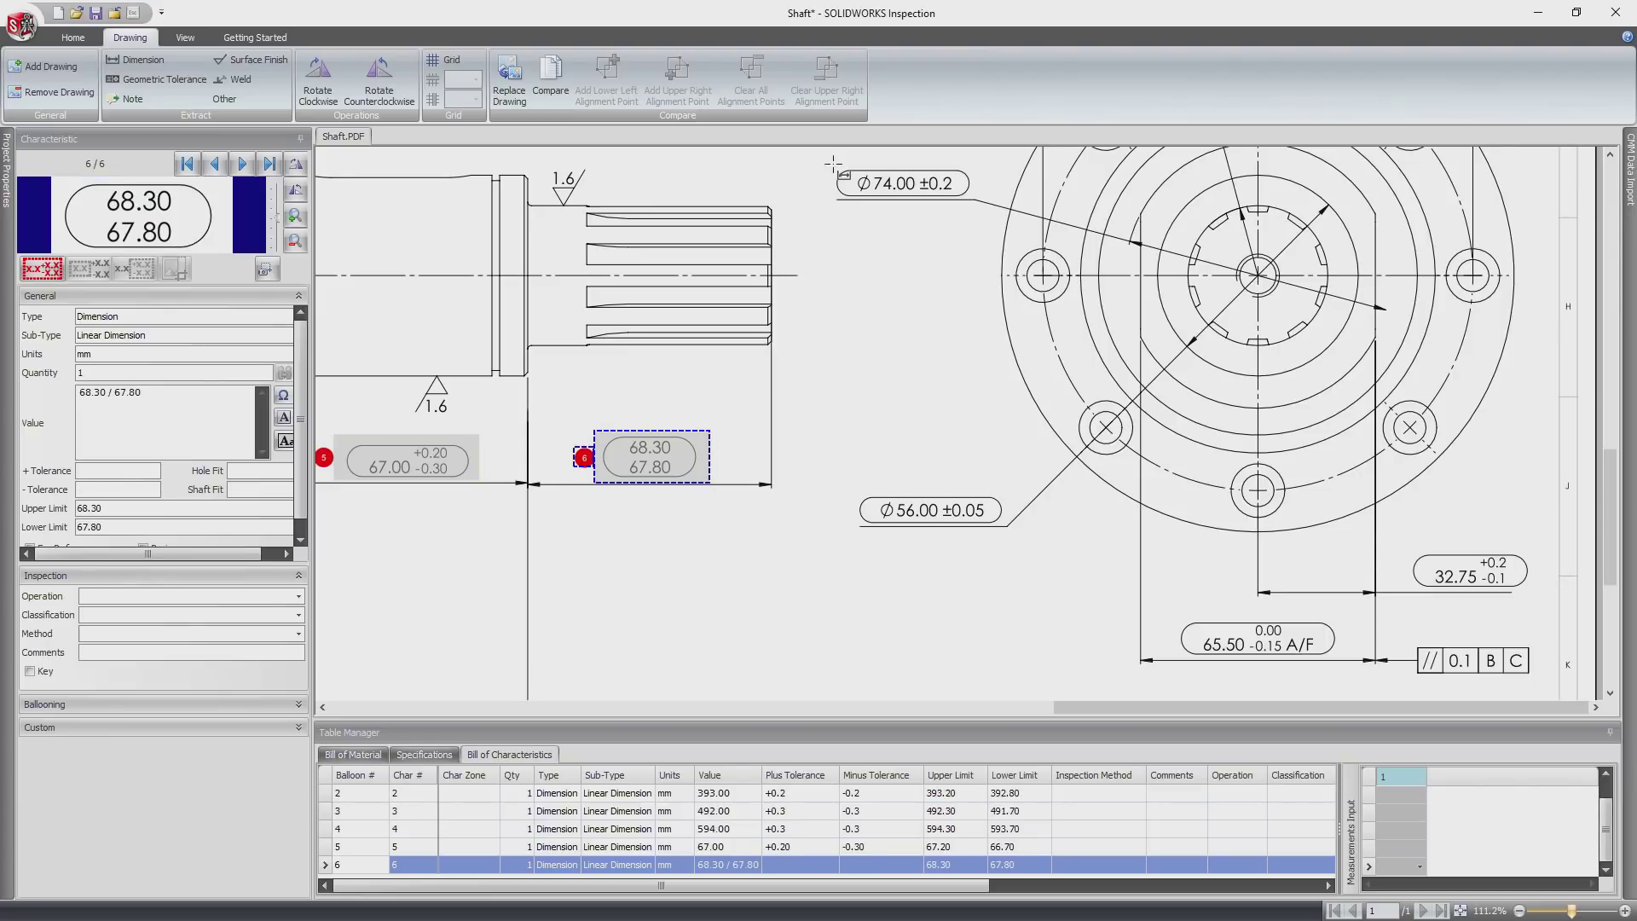
{"action": "left_click_drag", "start_coordinate": [833, 164], "coordinate": [982, 209]}
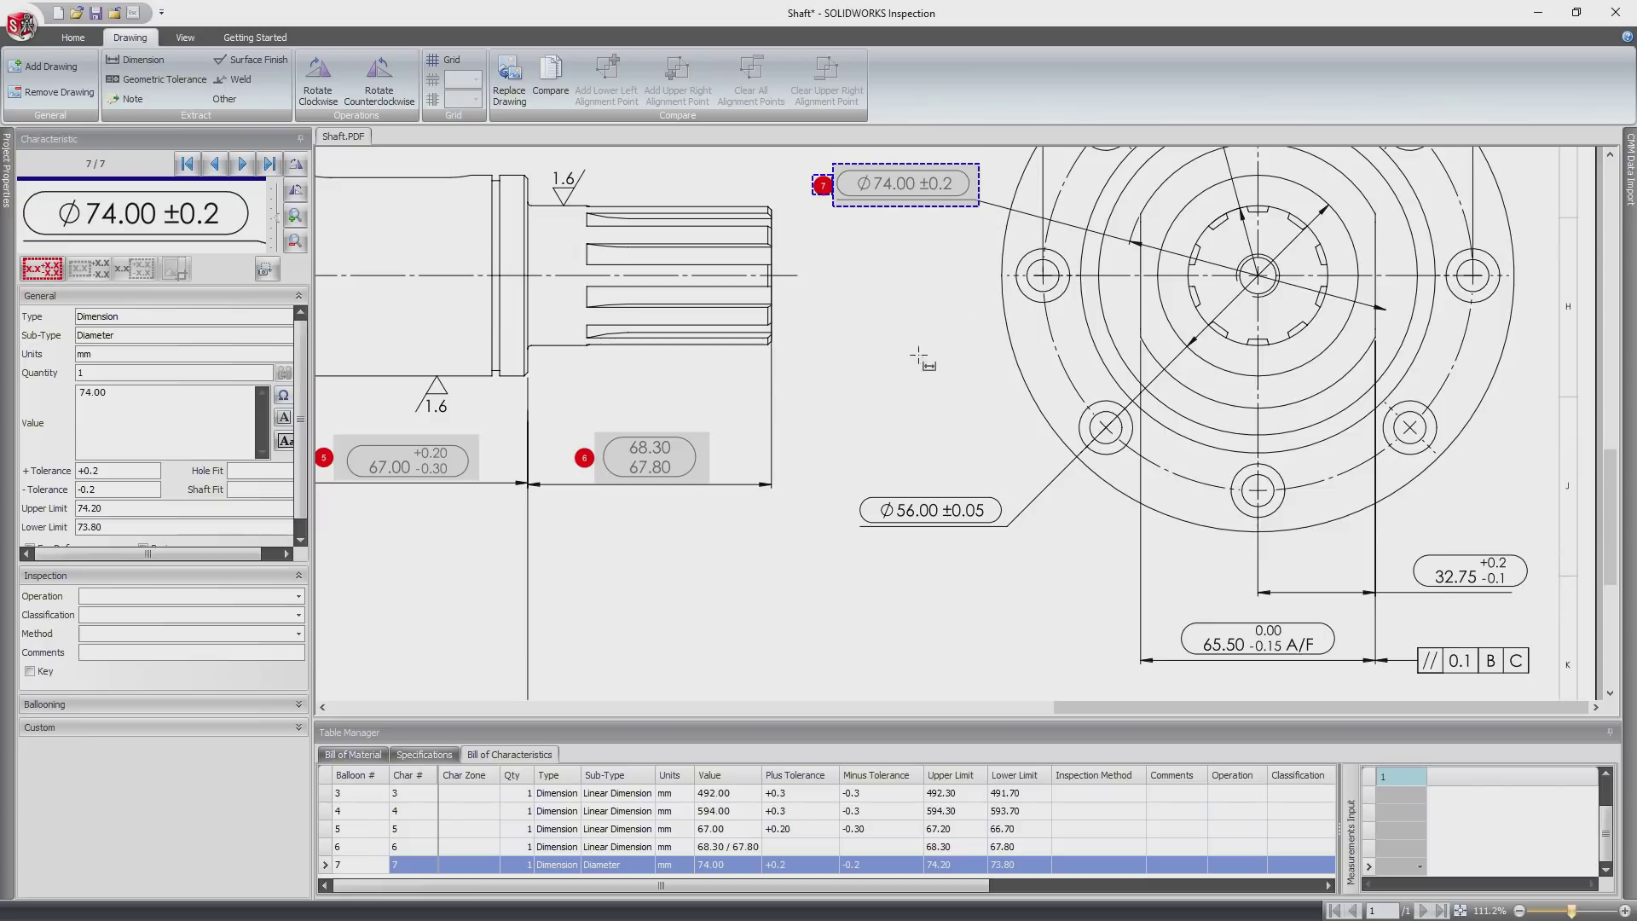
{"action": "left_click_drag", "start_coordinate": [917, 521], "coordinate": [1021, 546]}
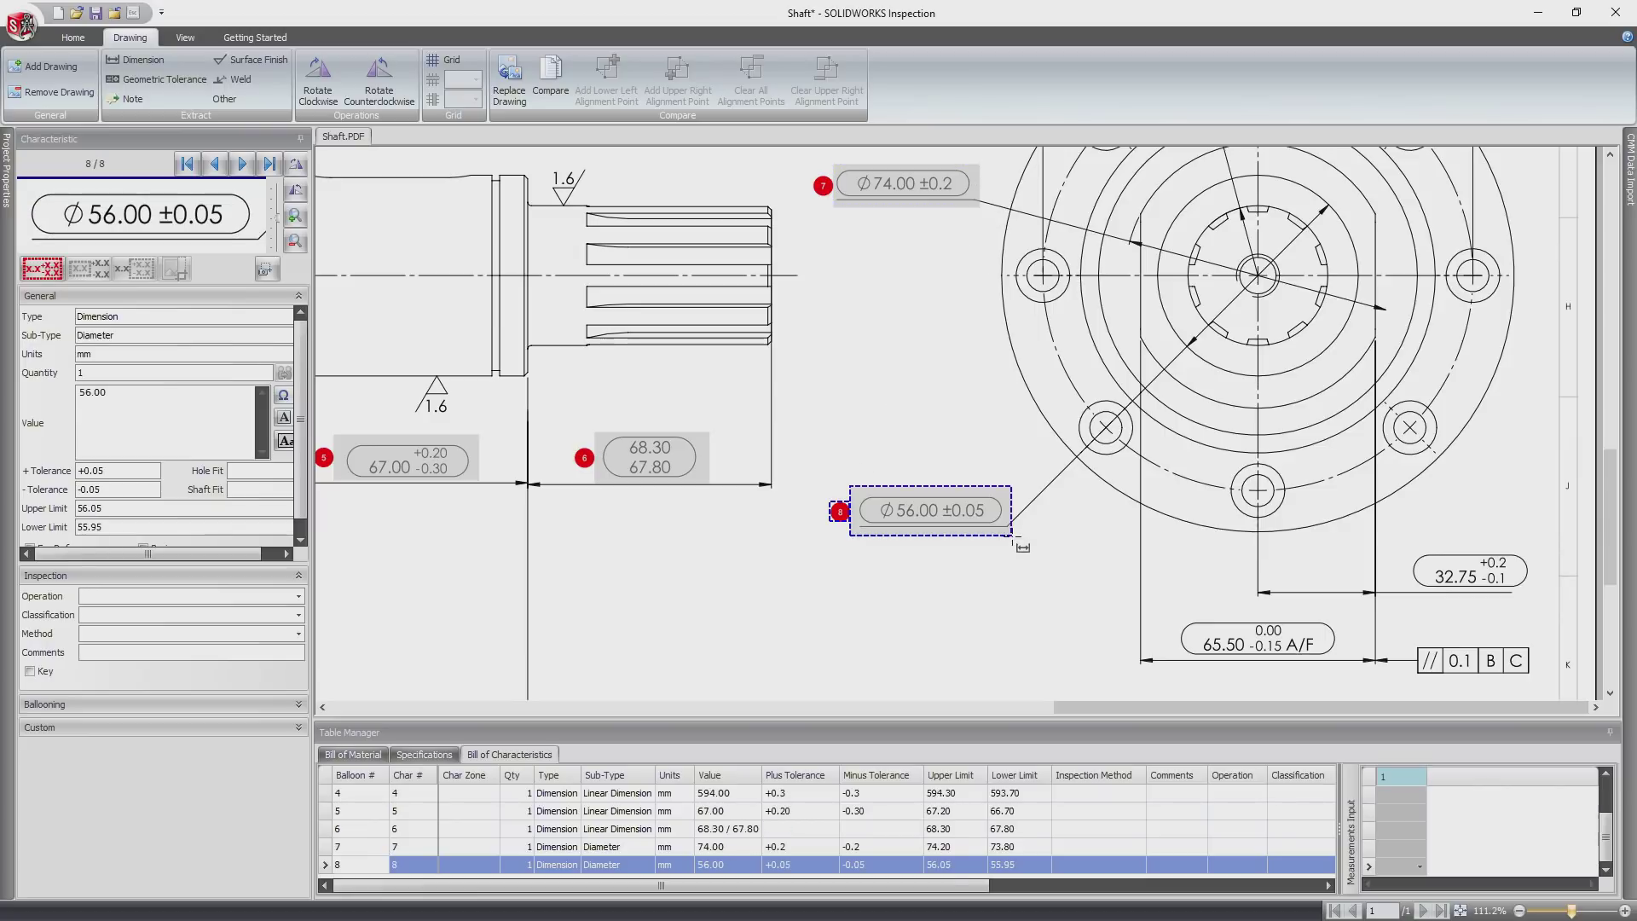
{"action": "left_click_drag", "start_coordinate": [1170, 612], "coordinate": [1347, 668]}
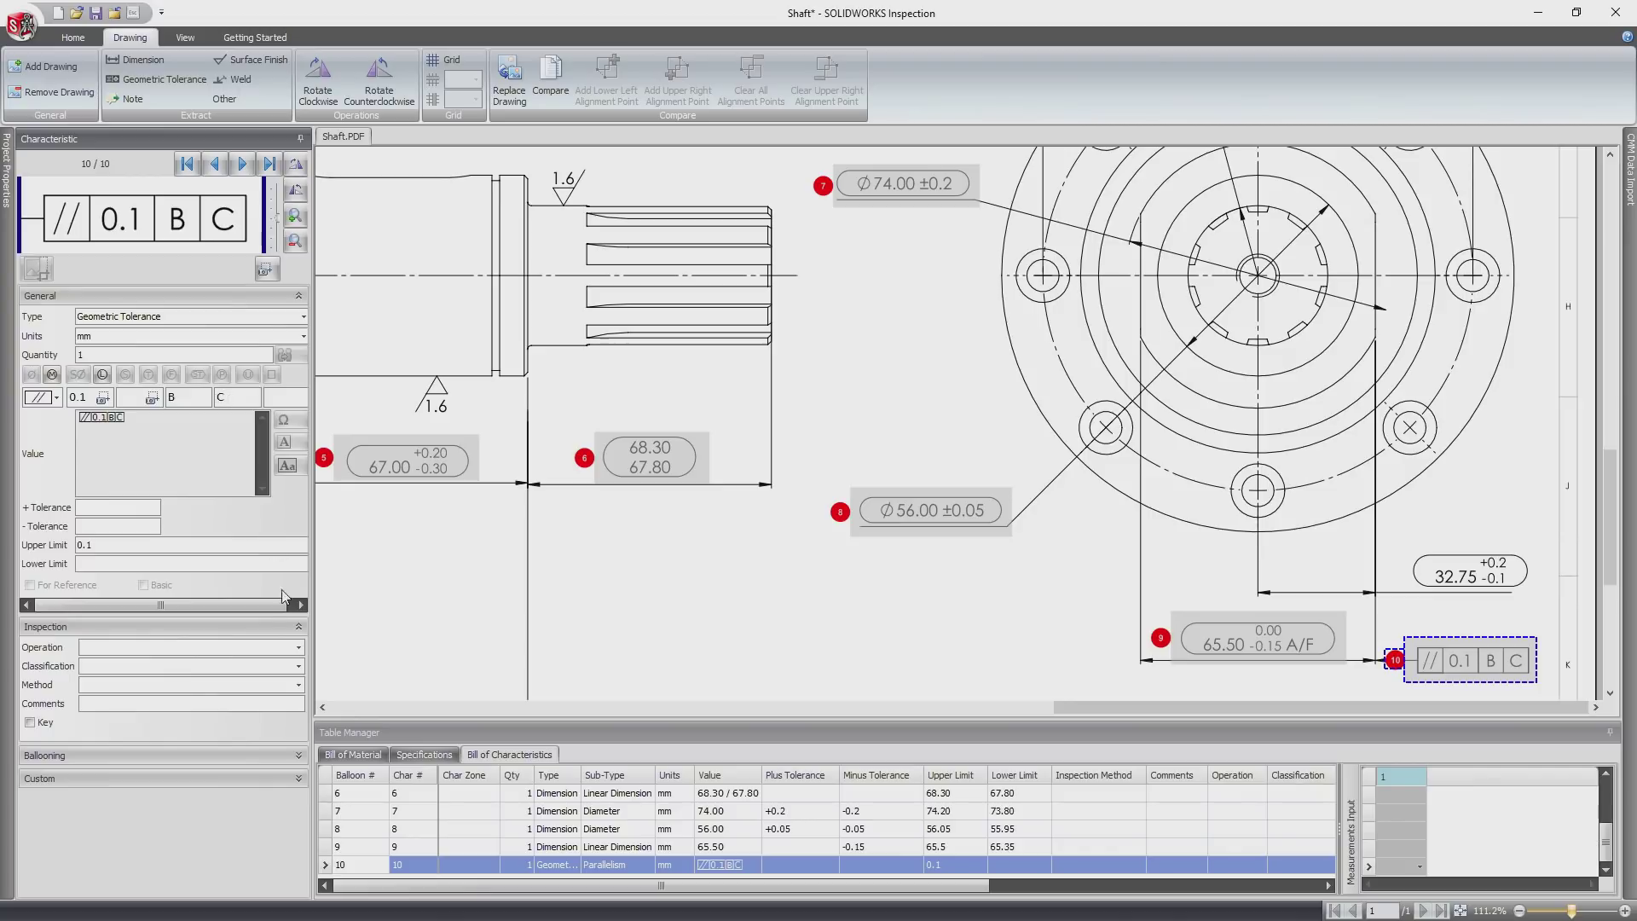
Set characteristic 10's classification to Major and its inspection method to CMM.
{"action": "left_click", "coordinate": [299, 667]}
{"action": "left_click", "coordinate": [235, 699]}
{"action": "left_click", "coordinate": [298, 683]}
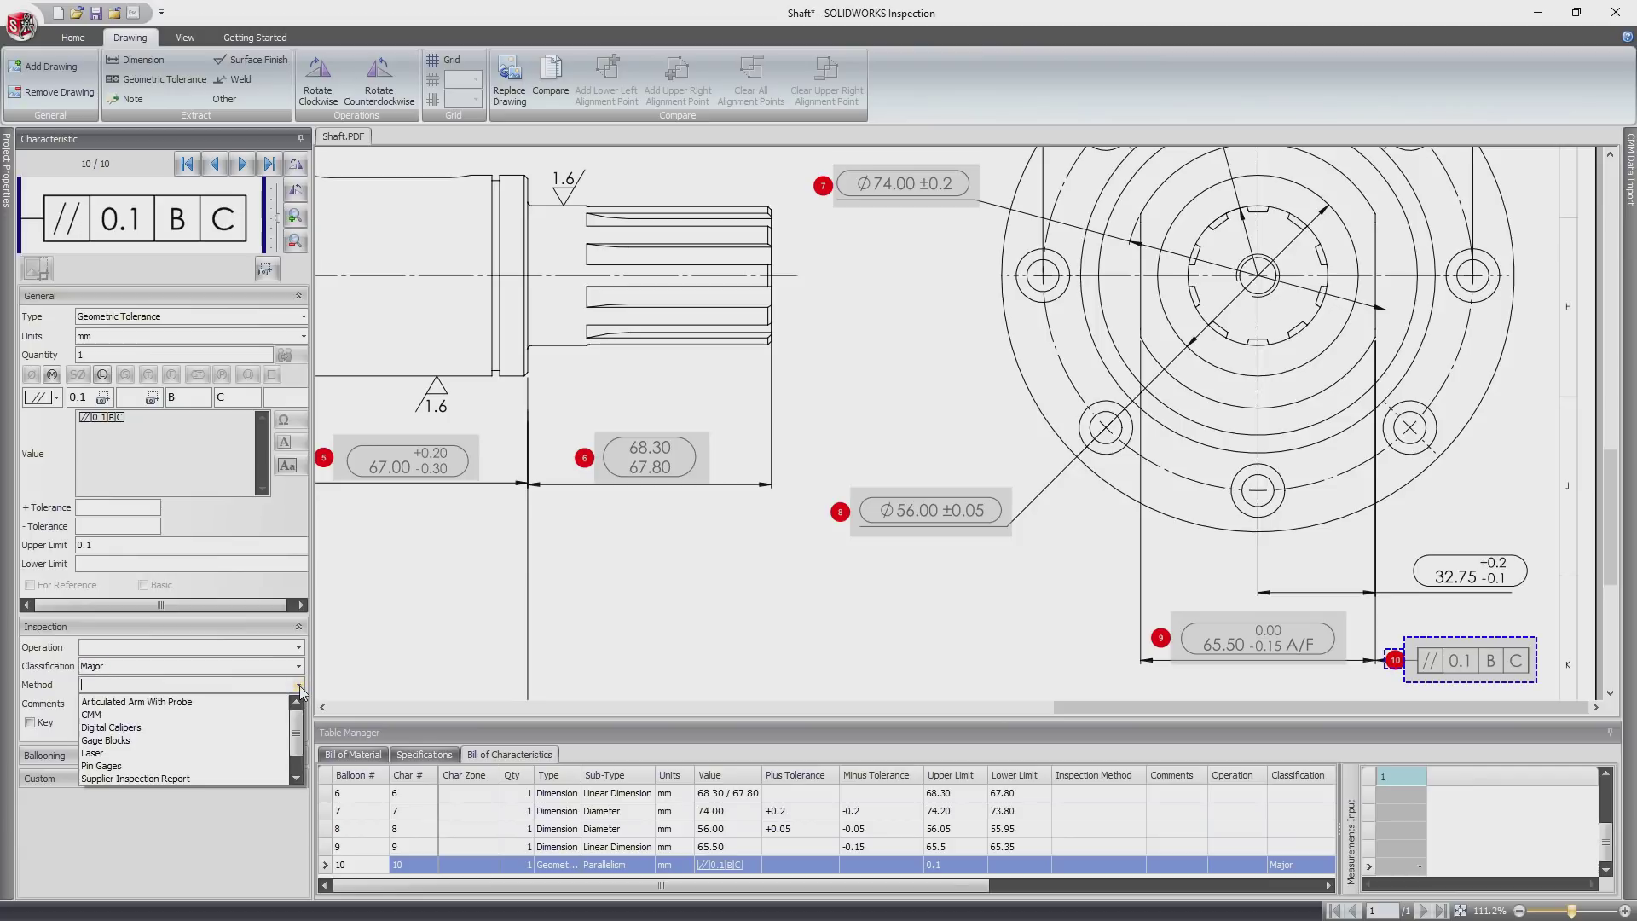
{"action": "left_click", "coordinate": [263, 713]}
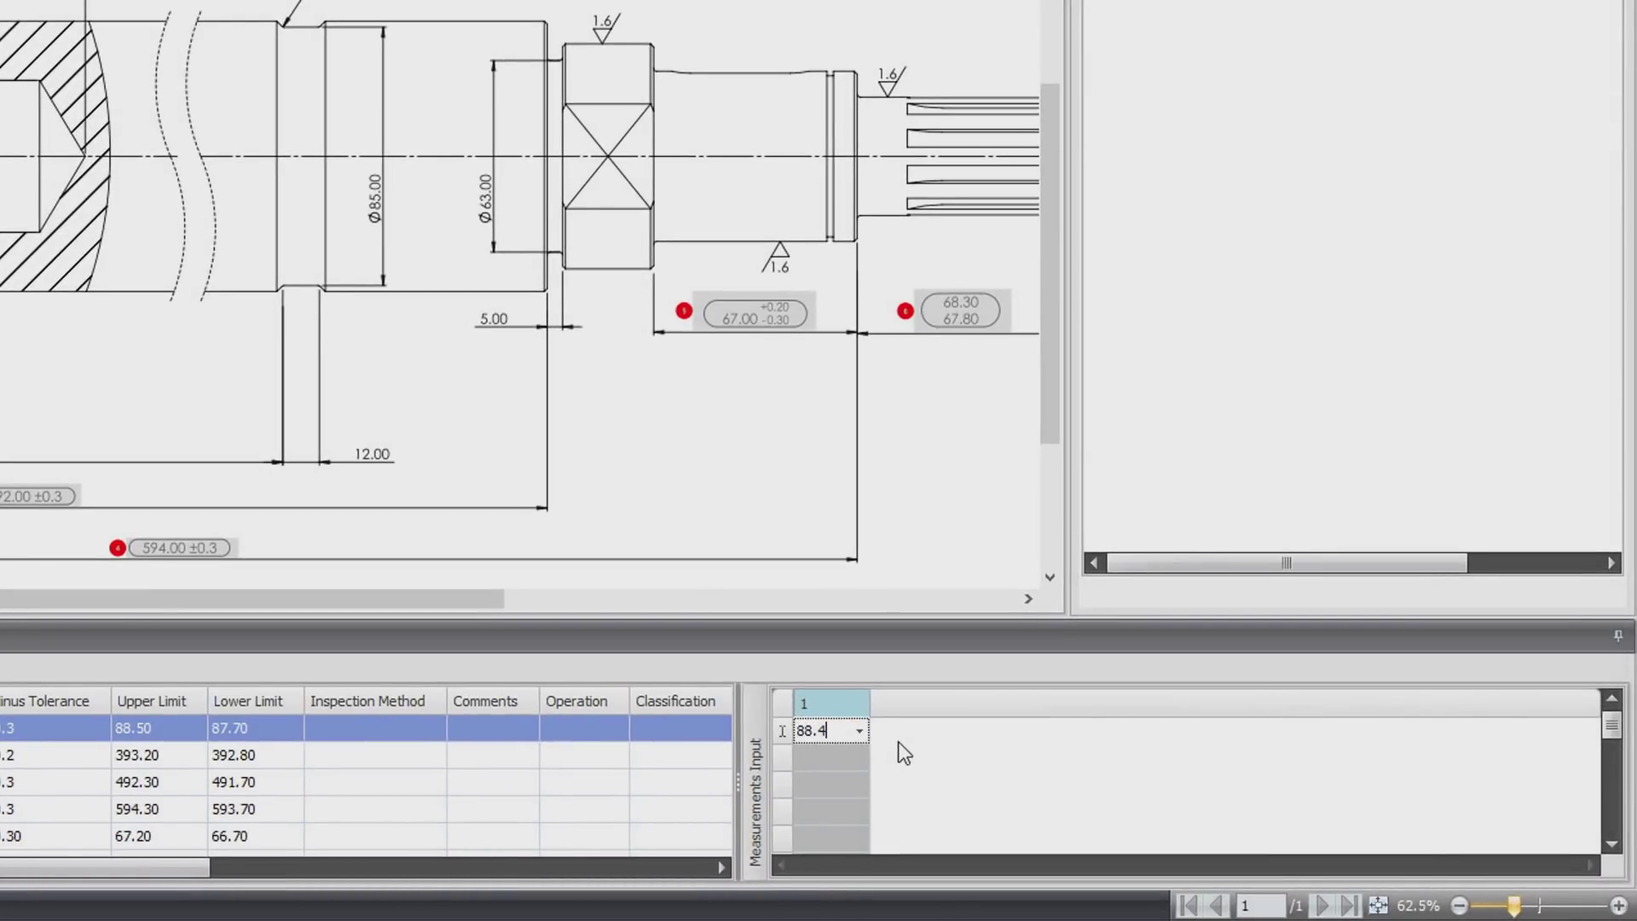
{"action": "type", "text": "4"}
Enter measured values 88.4, 393.1, 492.25 and 594.2 for characteristics 1–4.
{"action": "key", "text": "Return"}
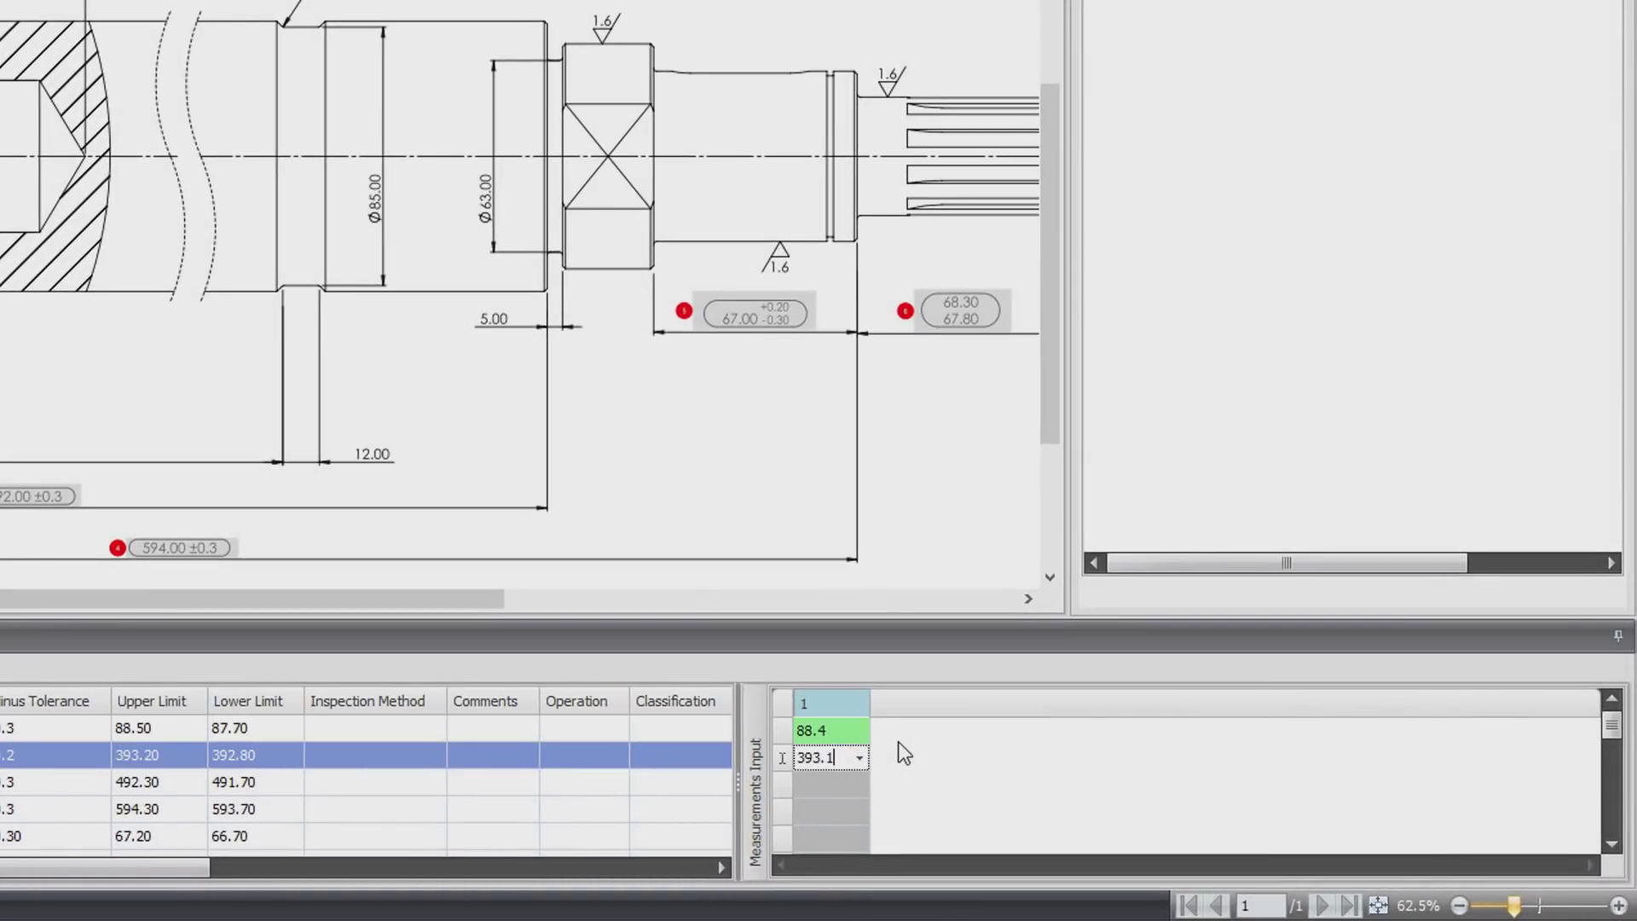
{"action": "key", "text": "Return"}
{"action": "type", "text": "492.25"}
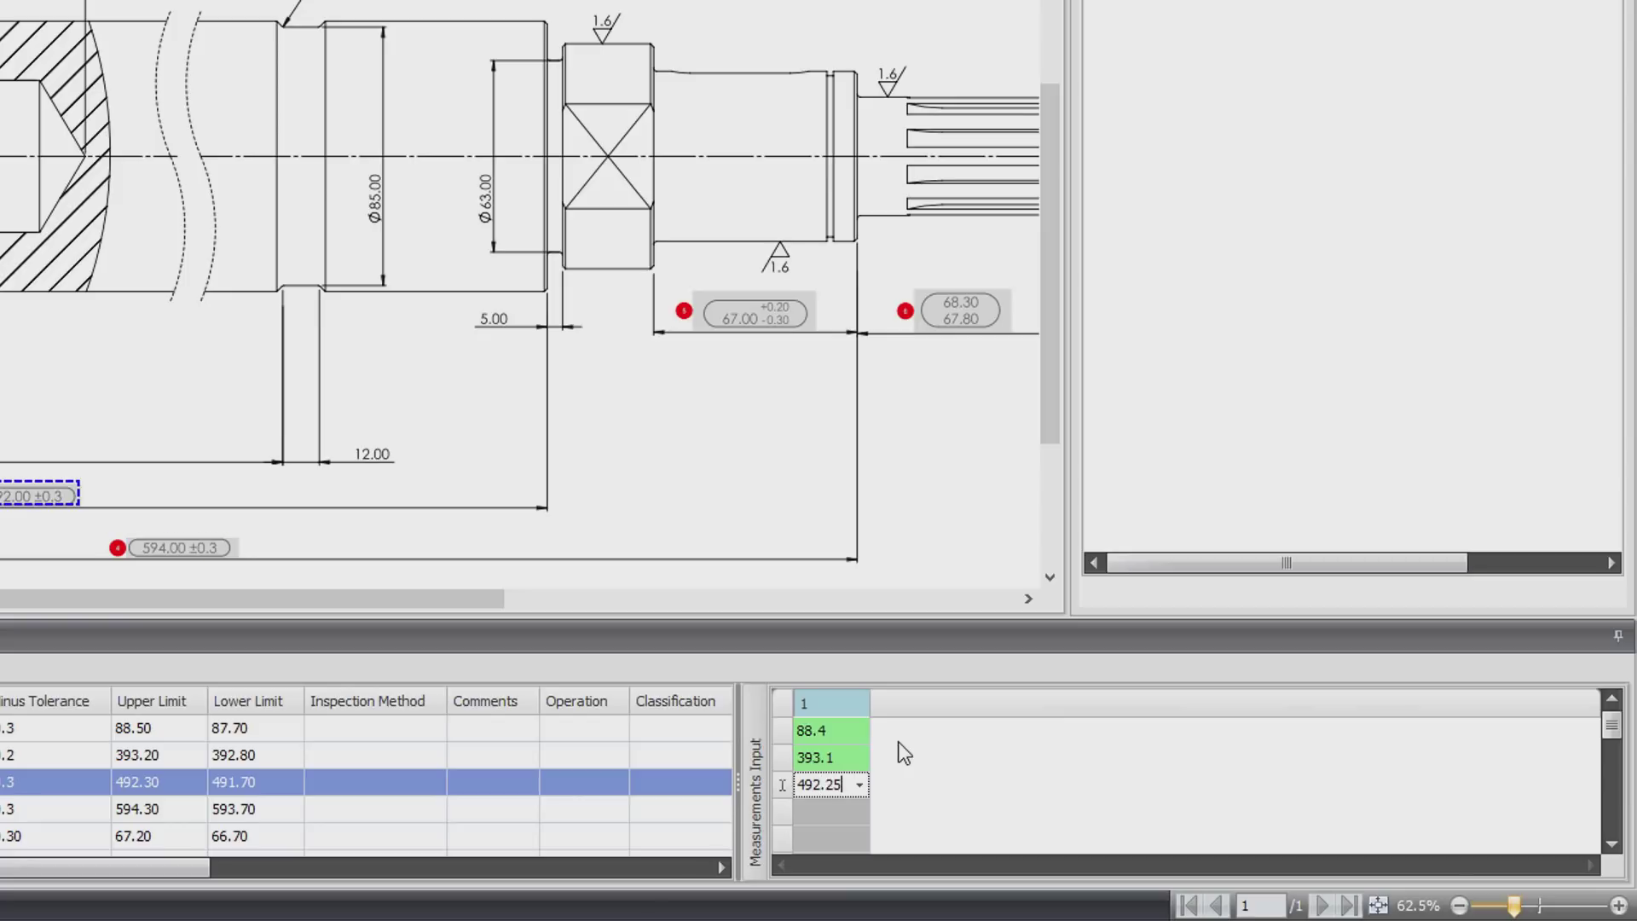
{"action": "key", "text": "Return"}
{"action": "type", "text": "5"}
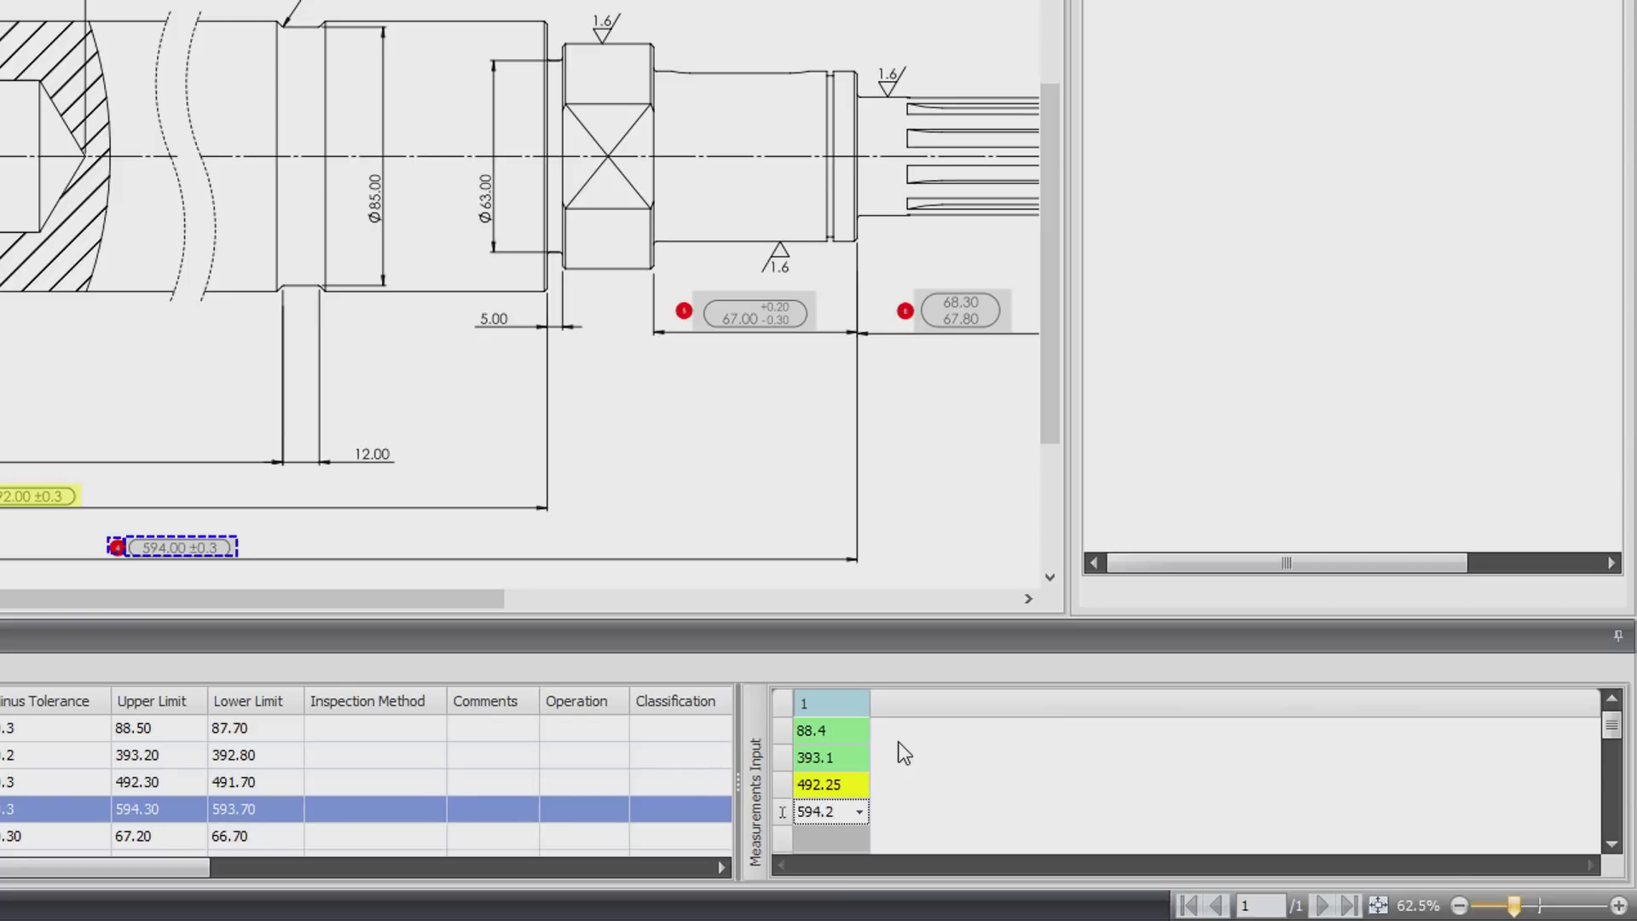
{"action": "key", "text": "Return"}
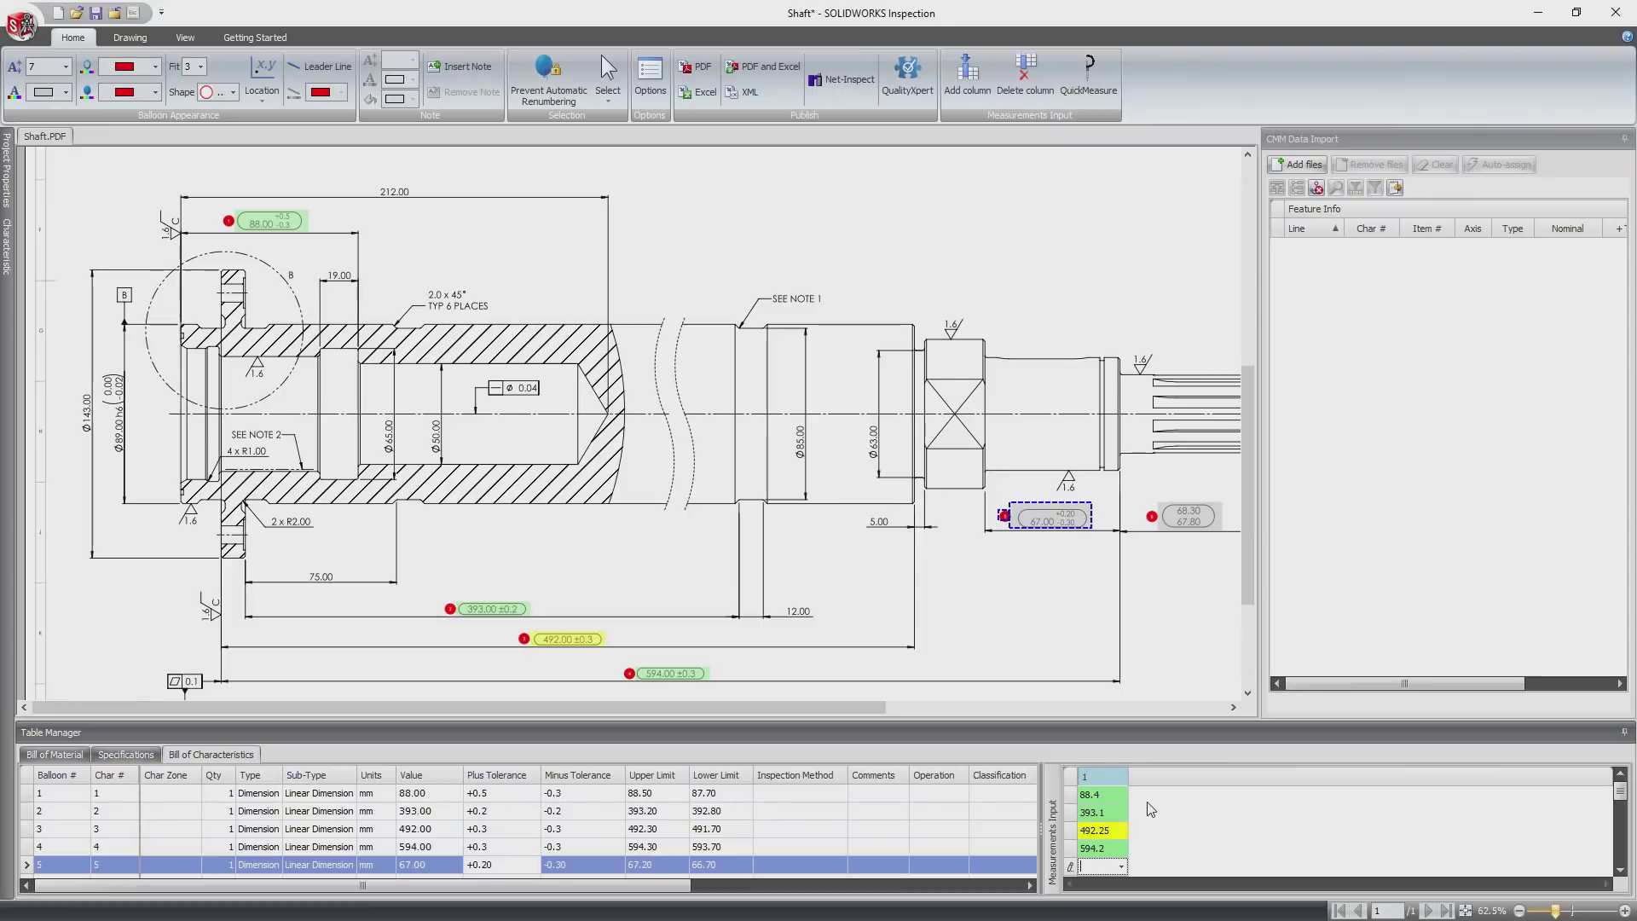
Import the PDCMIS Shaft 1–8.txt CMM files and choose auto-assign by item number.
{"action": "left_click", "coordinate": [1296, 167]}
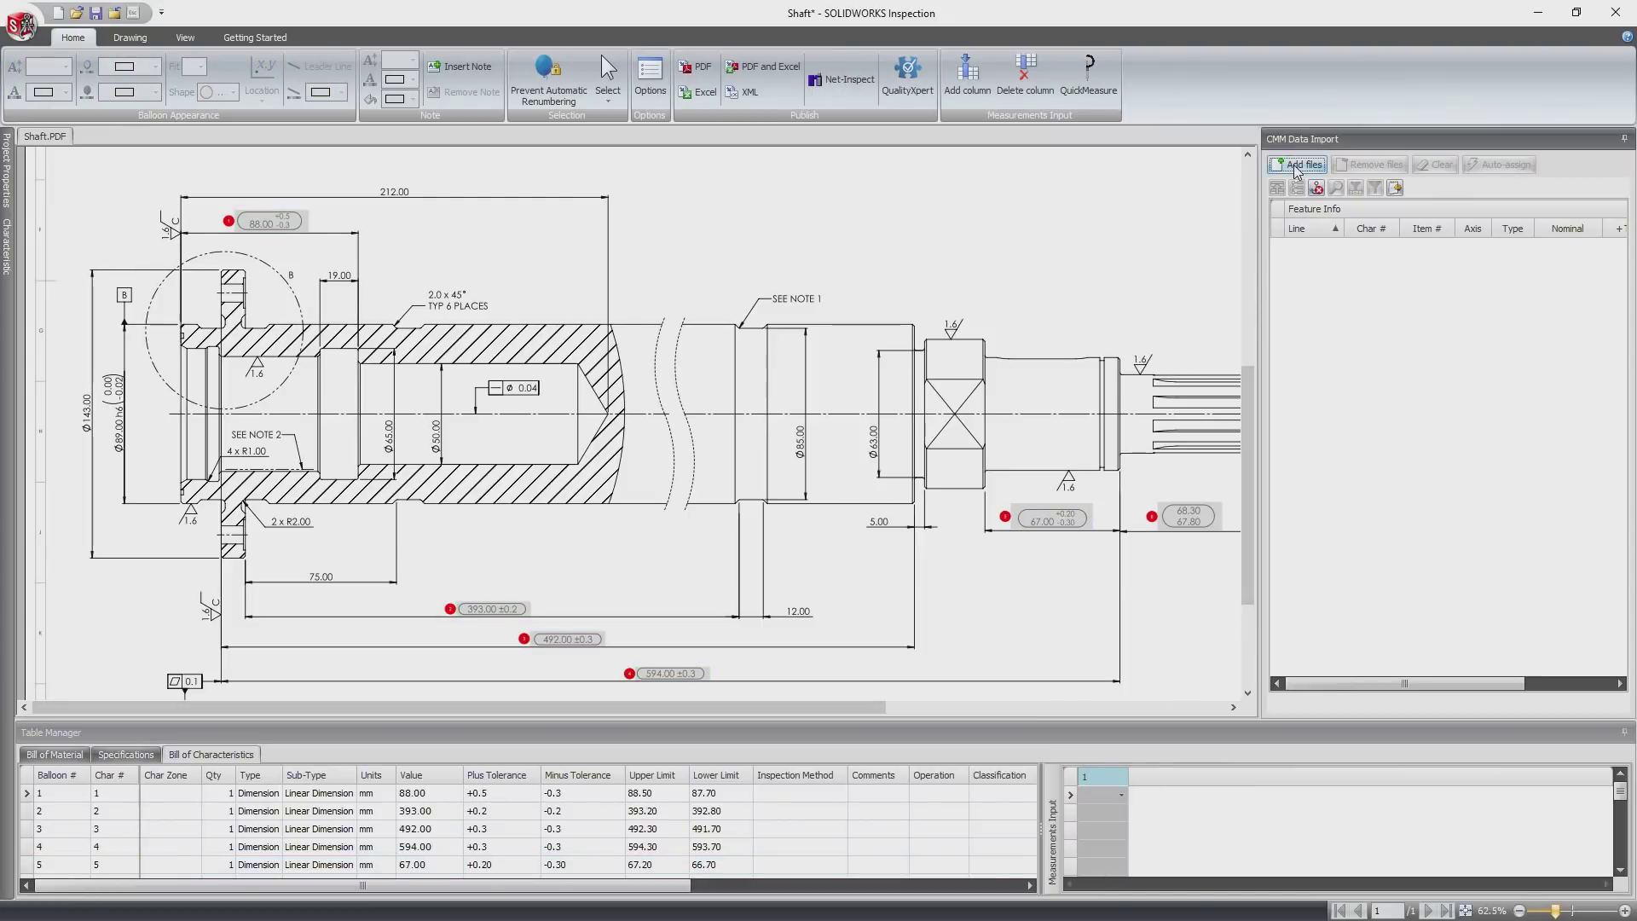
{"action": "left_click", "coordinate": [589, 304]}
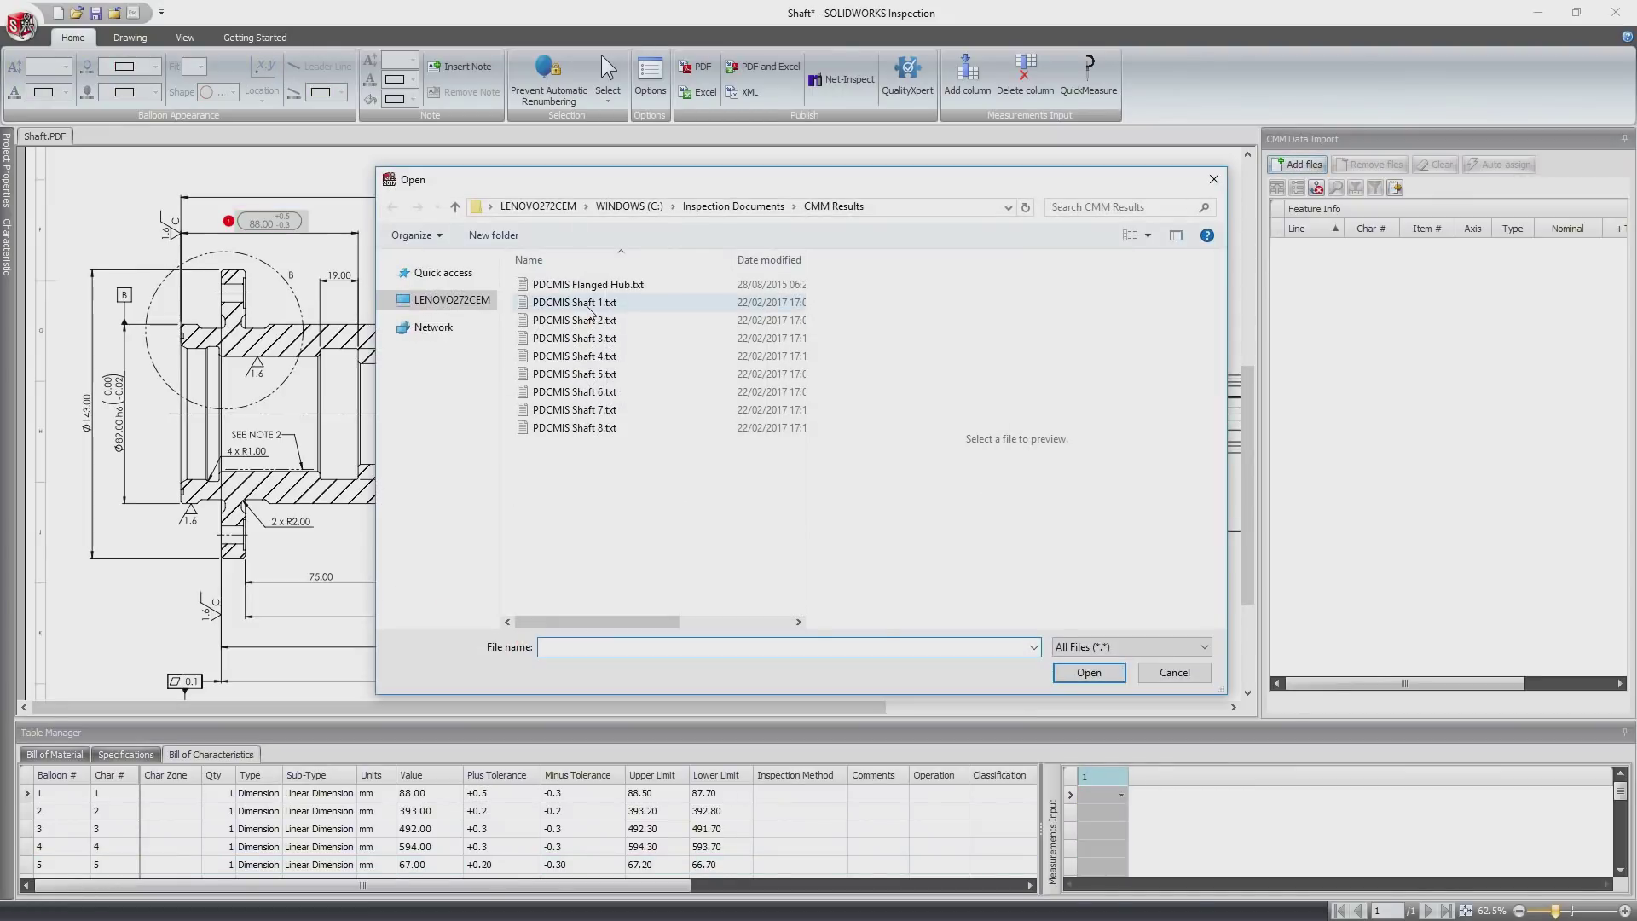
{"action": "left_click", "coordinate": [586, 430], "text": "shift"}
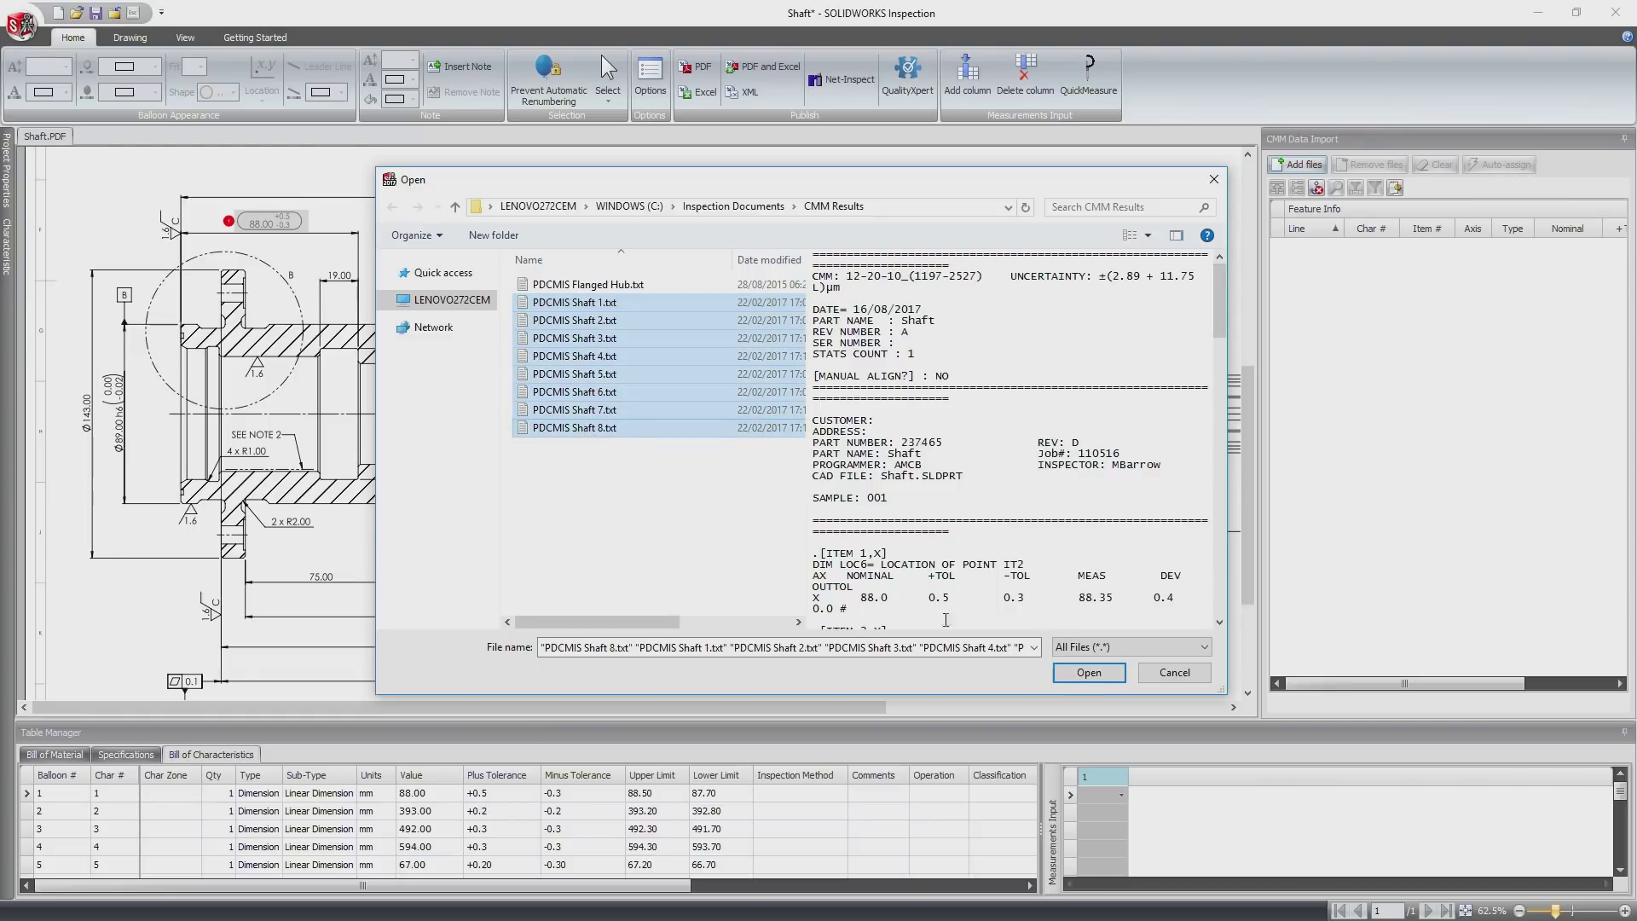
{"action": "left_click", "coordinate": [1083, 678]}
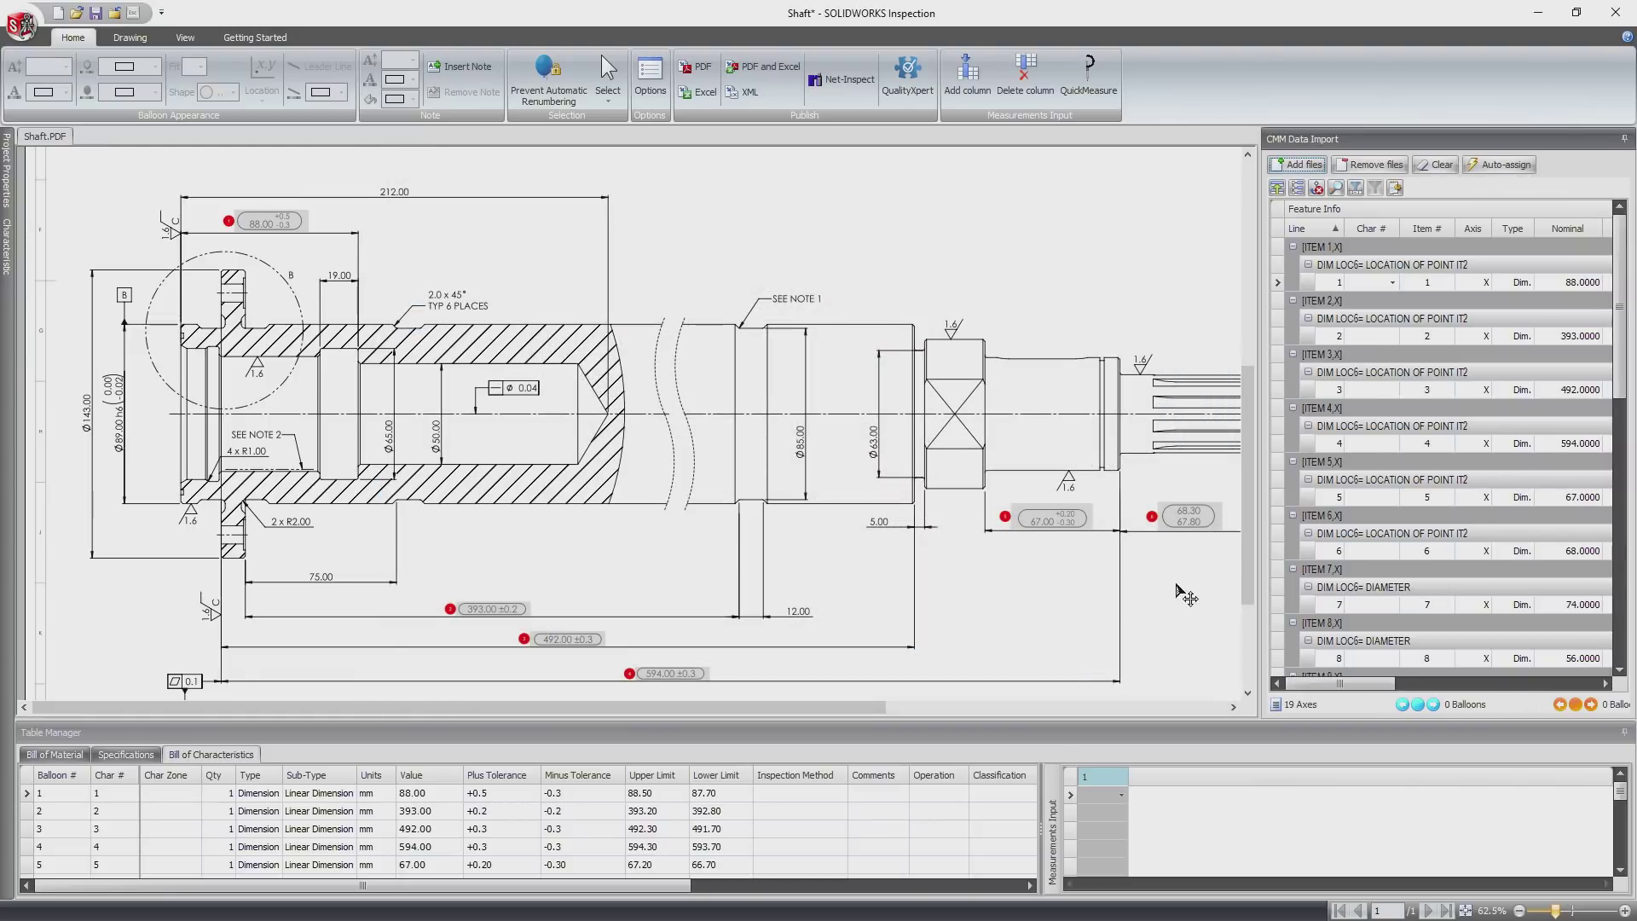
{"action": "left_click", "coordinate": [1491, 165]}
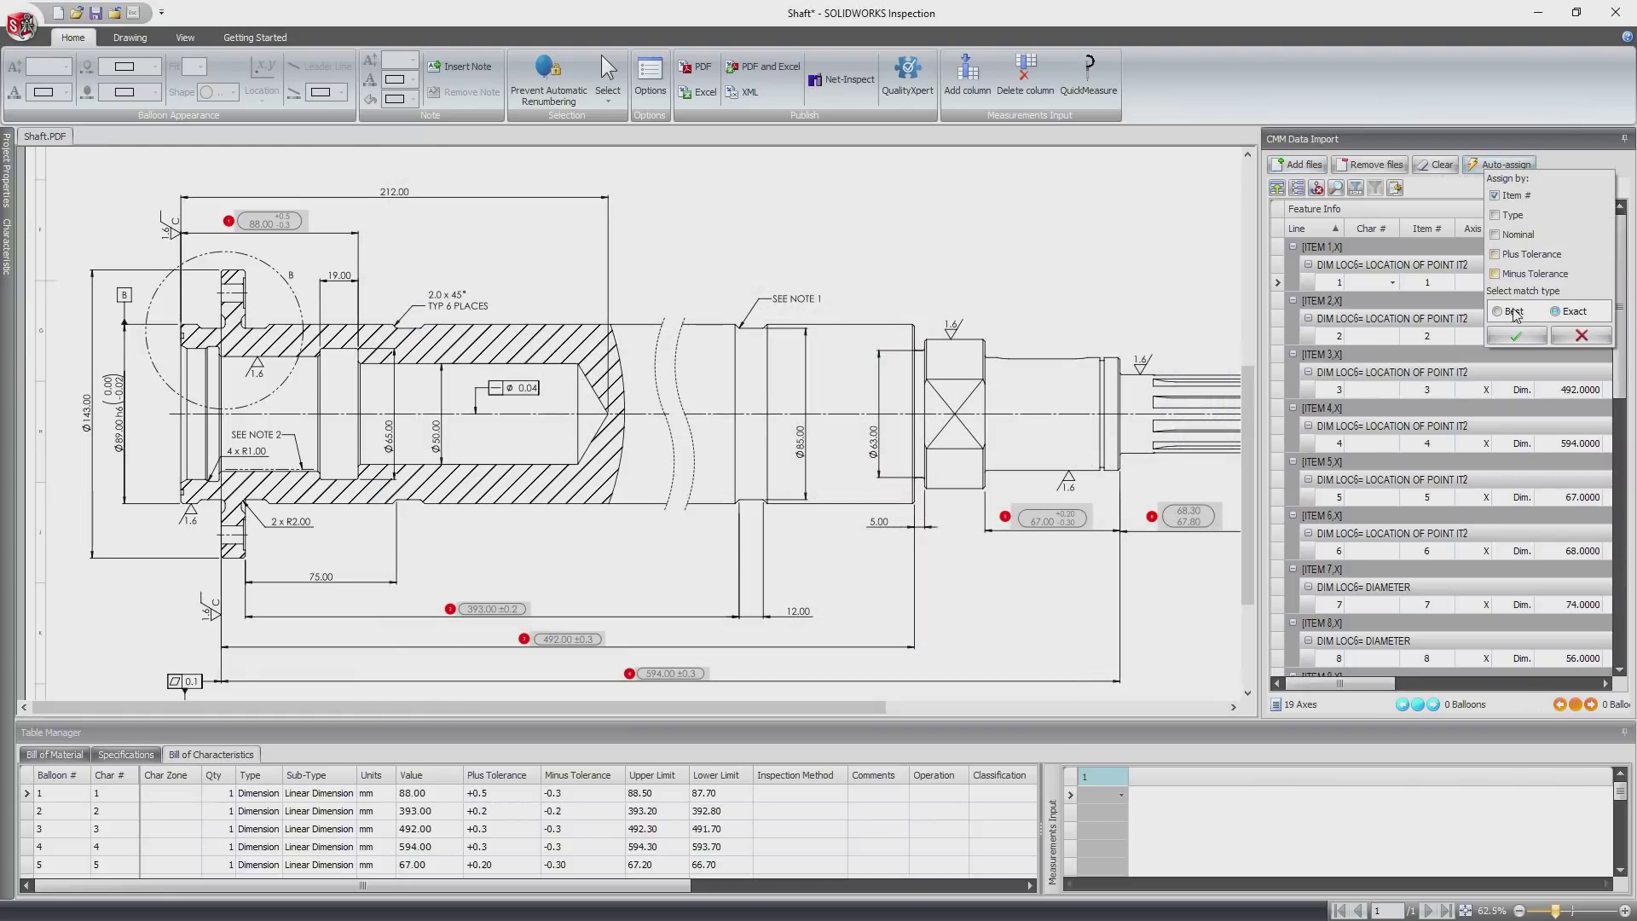
{"action": "left_click", "coordinate": [1514, 335]}
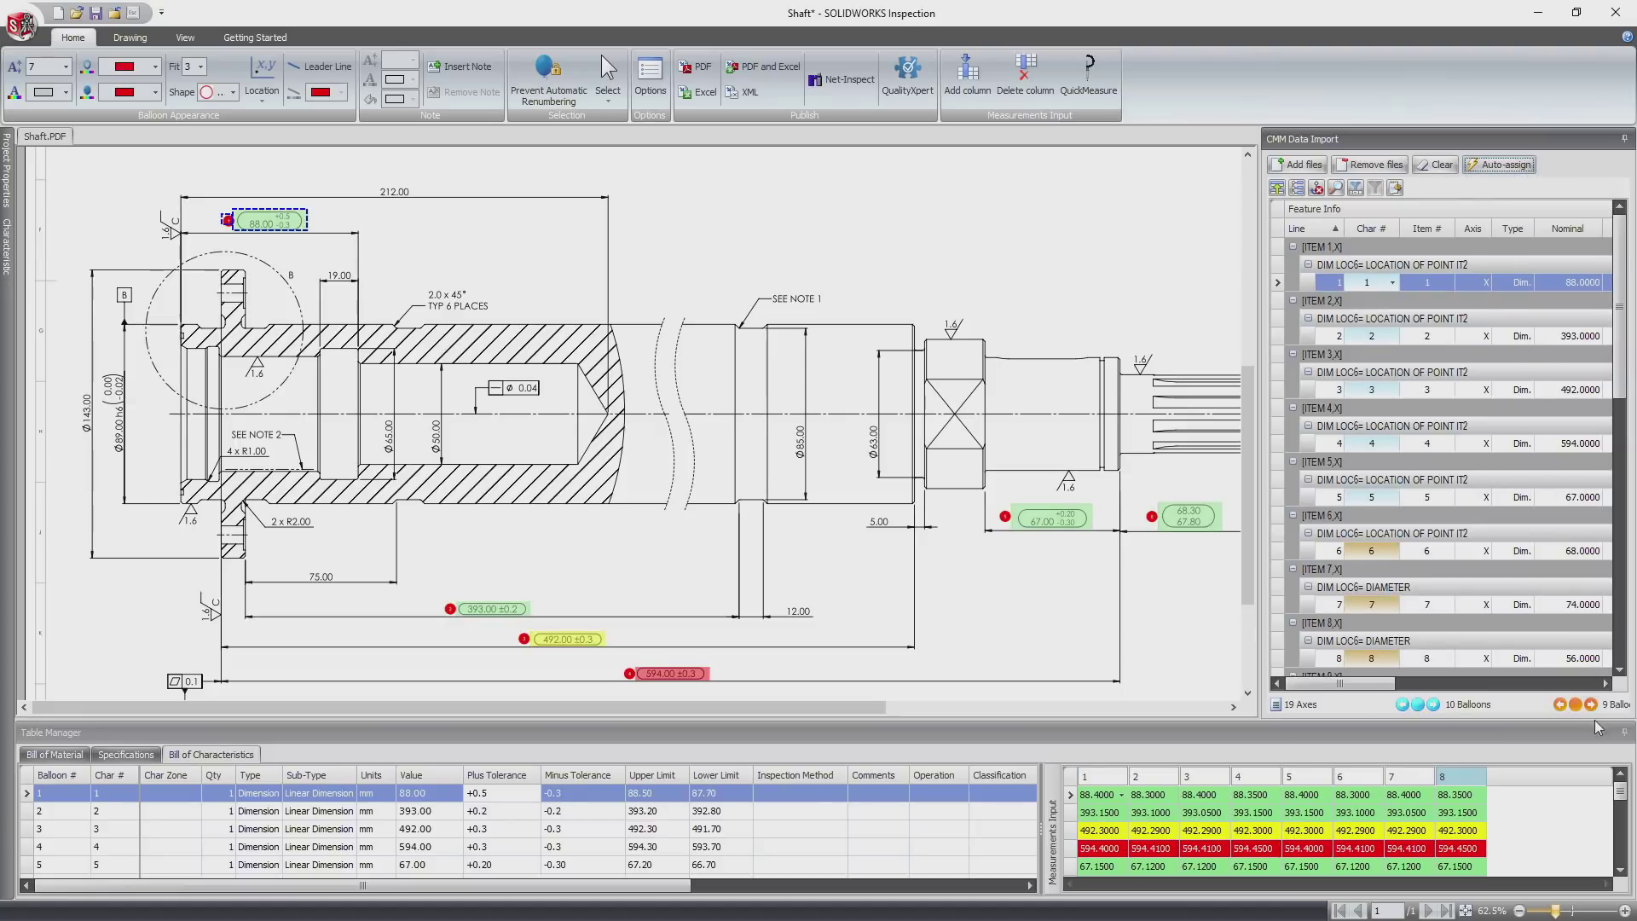
{"action": "left_click_drag", "start_coordinate": [1621, 793], "coordinate": [1620, 842]}
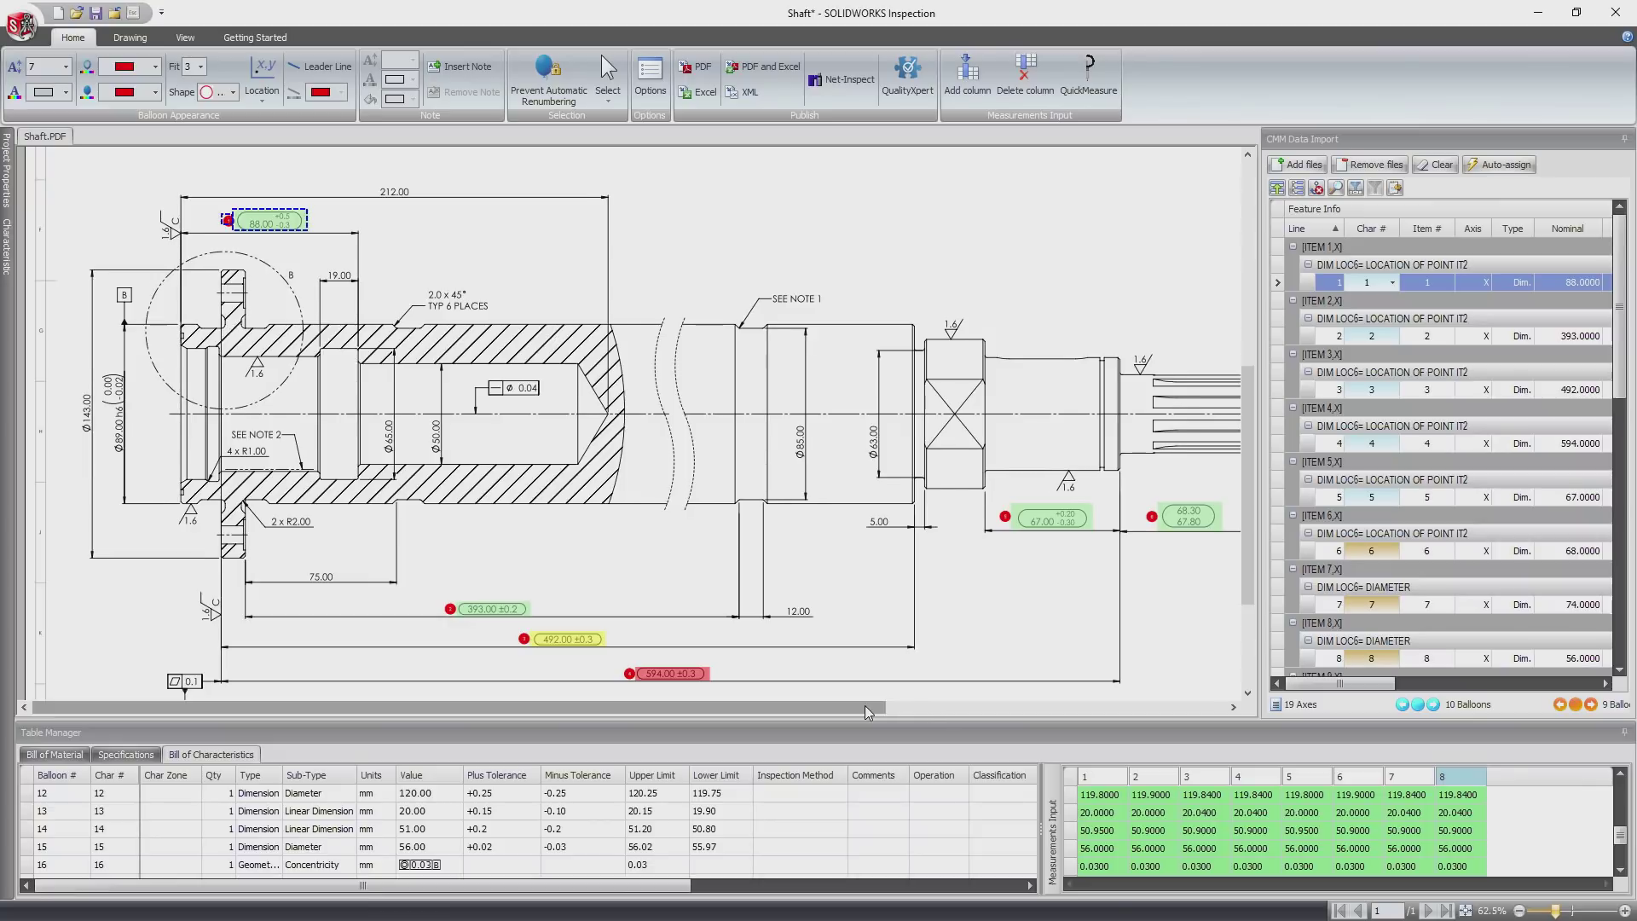
{"action": "mouse_move", "coordinate": [873, 708]}
{"action": "left_mouse_down"}
{"action": "mouse_move", "coordinate": [1046, 732]}
{"action": "mouse_move", "coordinate": [1215, 718]}
{"action": "left_mouse_up"}
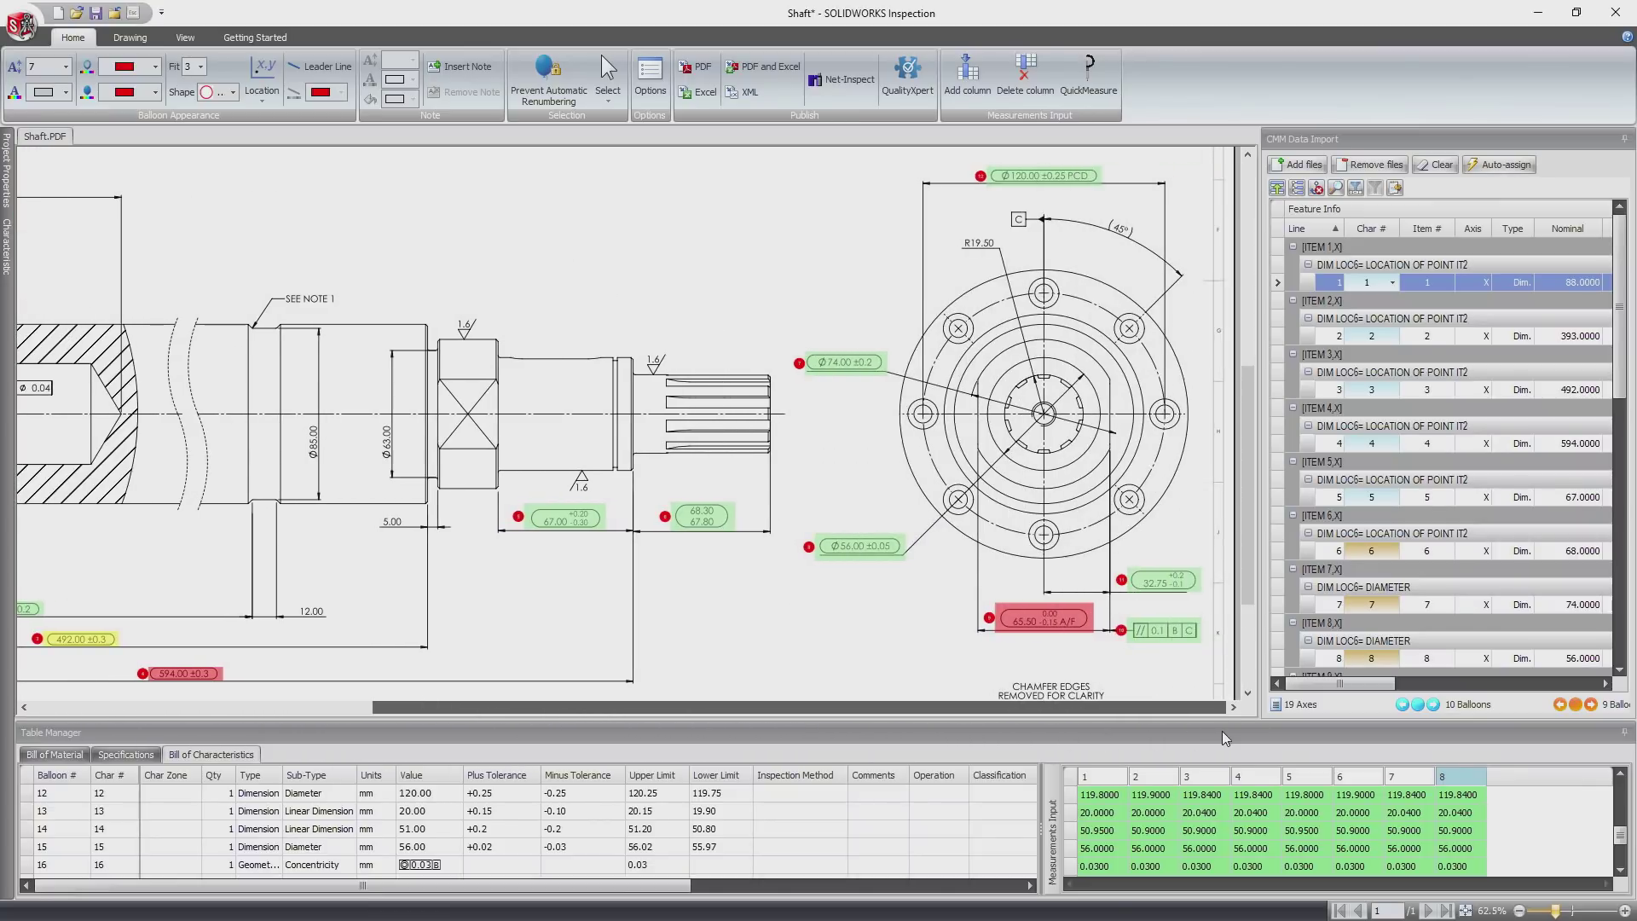
{"action": "left_click_drag", "start_coordinate": [1256, 606], "coordinate": [1257, 412]}
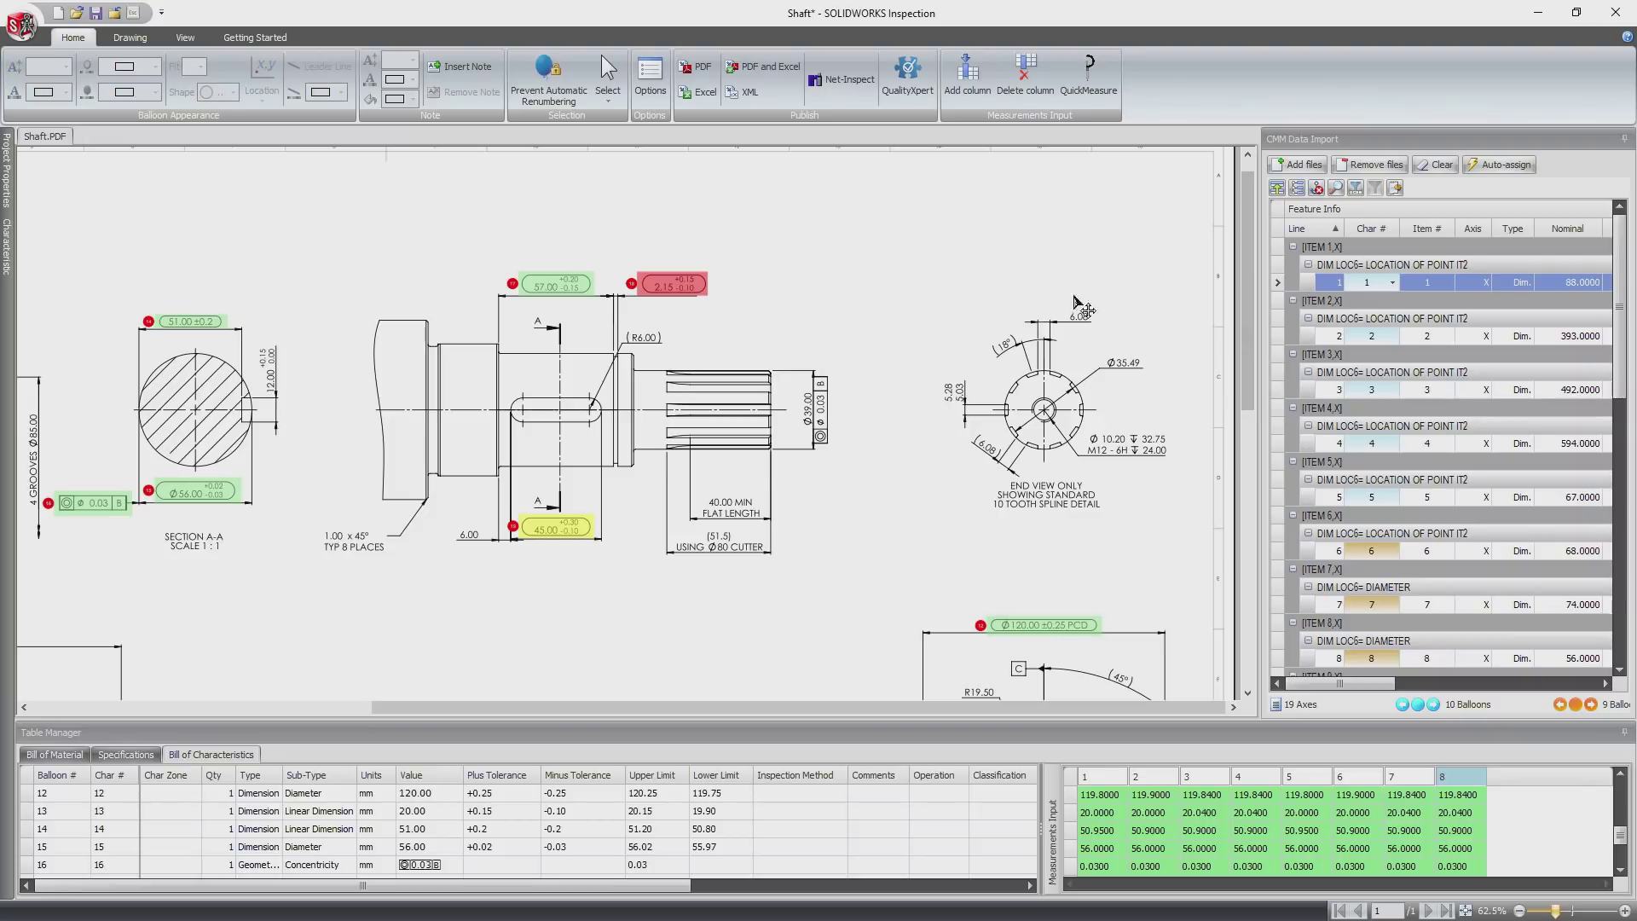
Publish the Shaft FAI report to Net-Inspect.
{"action": "left_click", "coordinate": [836, 79]}
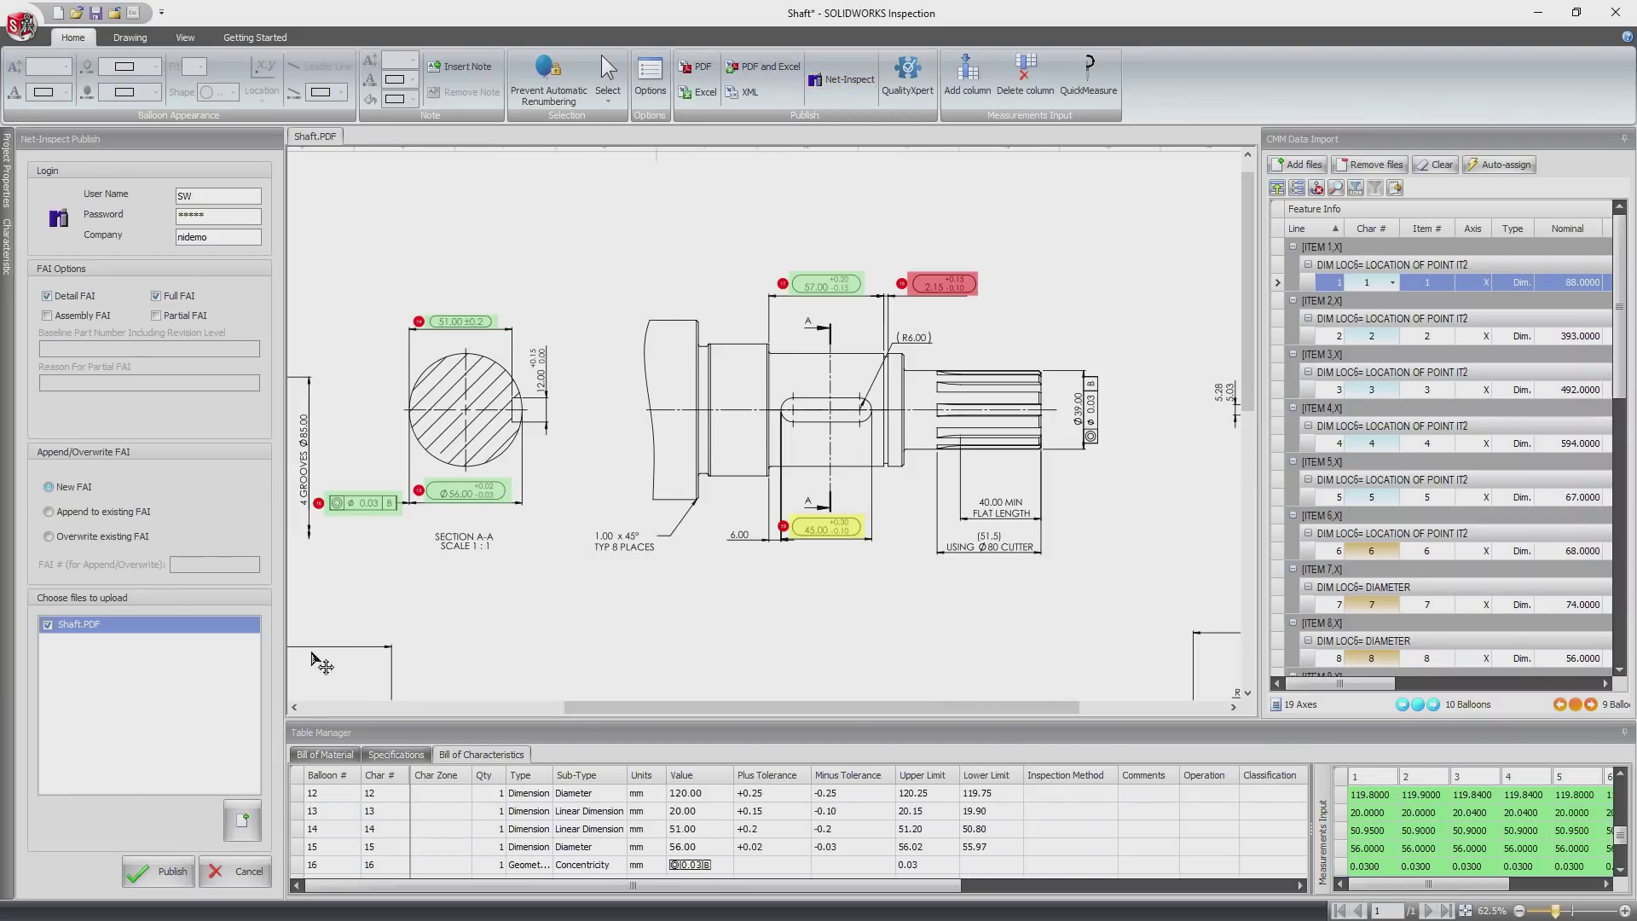
{"action": "left_click", "coordinate": [167, 876]}
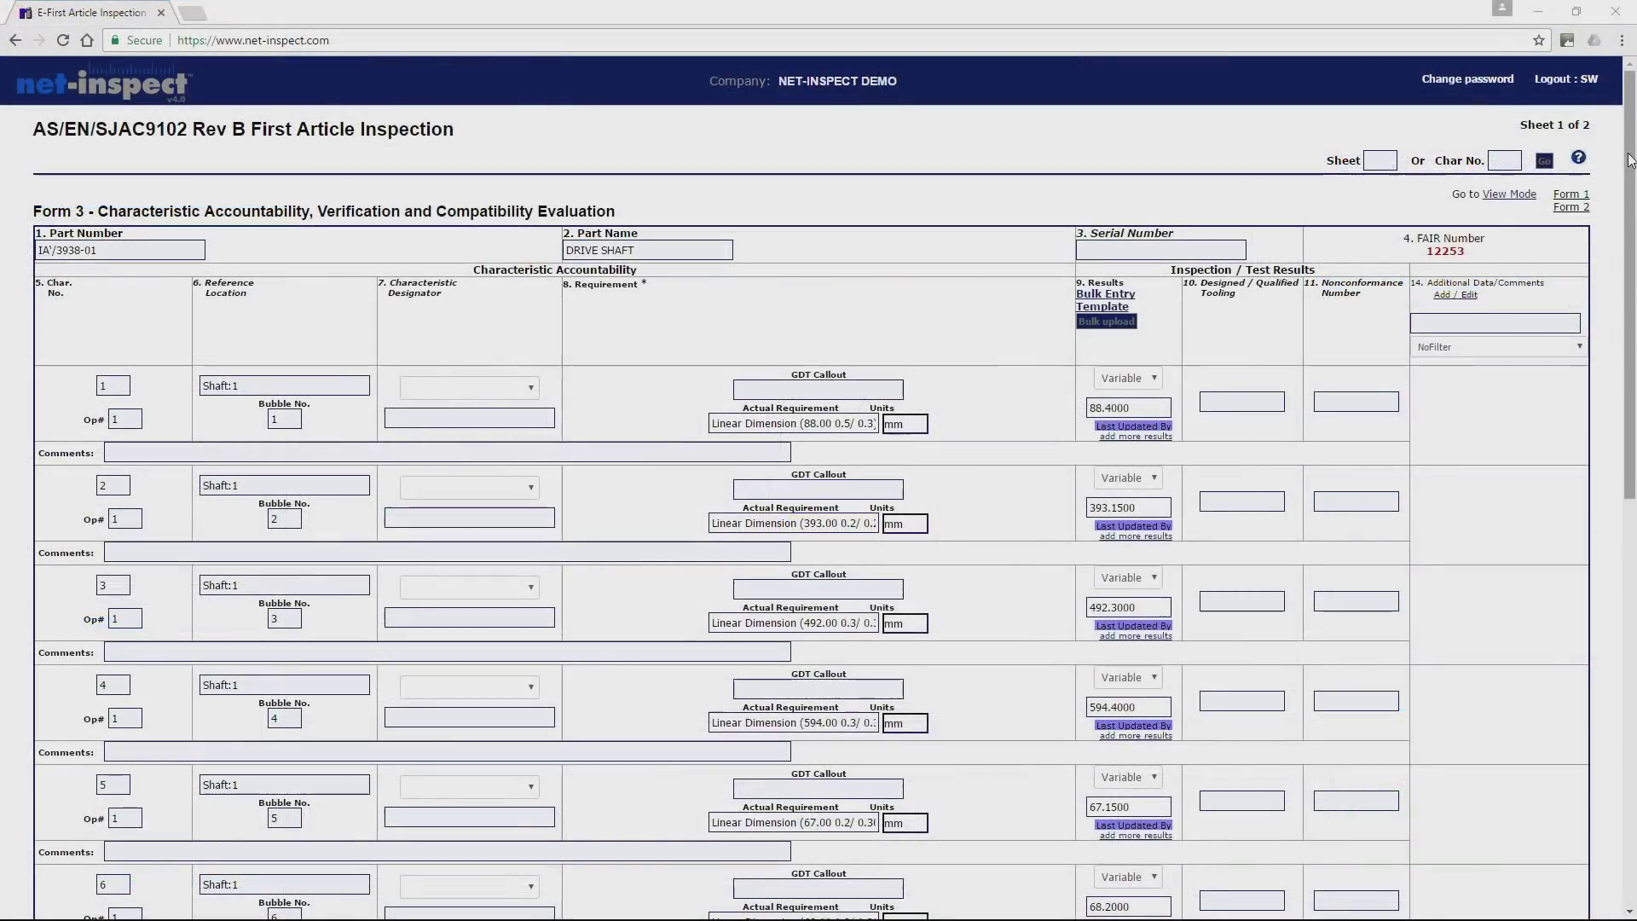
{"action": "left_click_drag", "start_coordinate": [1631, 159], "coordinate": [1633, 235]}
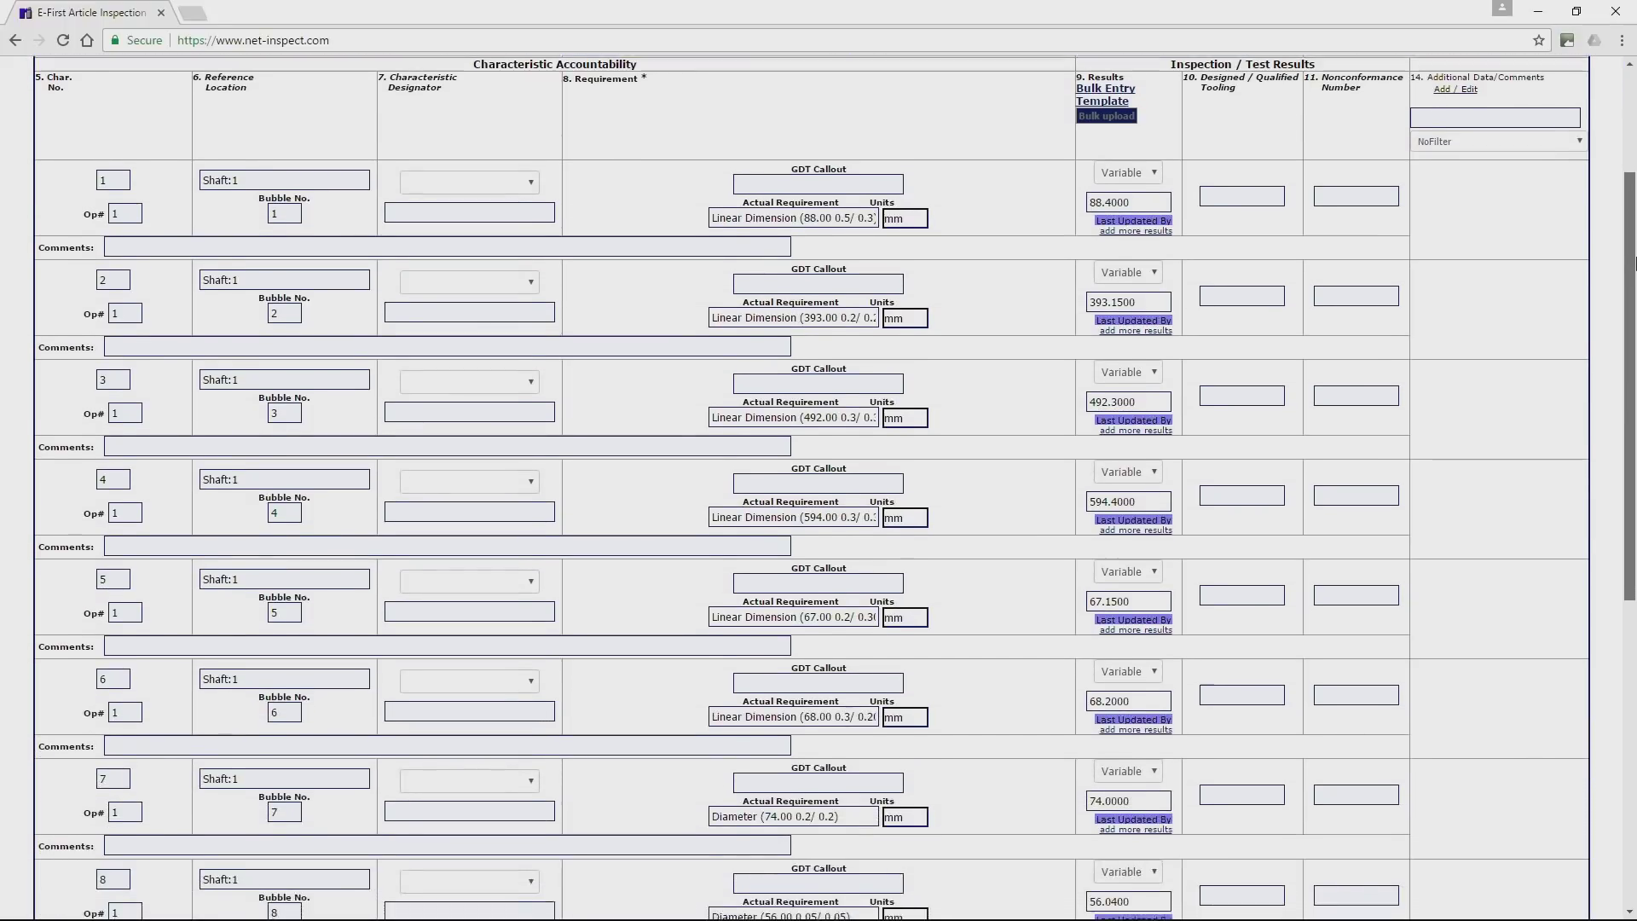
{"action": "left_click_drag", "start_coordinate": [1633, 235], "coordinate": [1635, 332]}
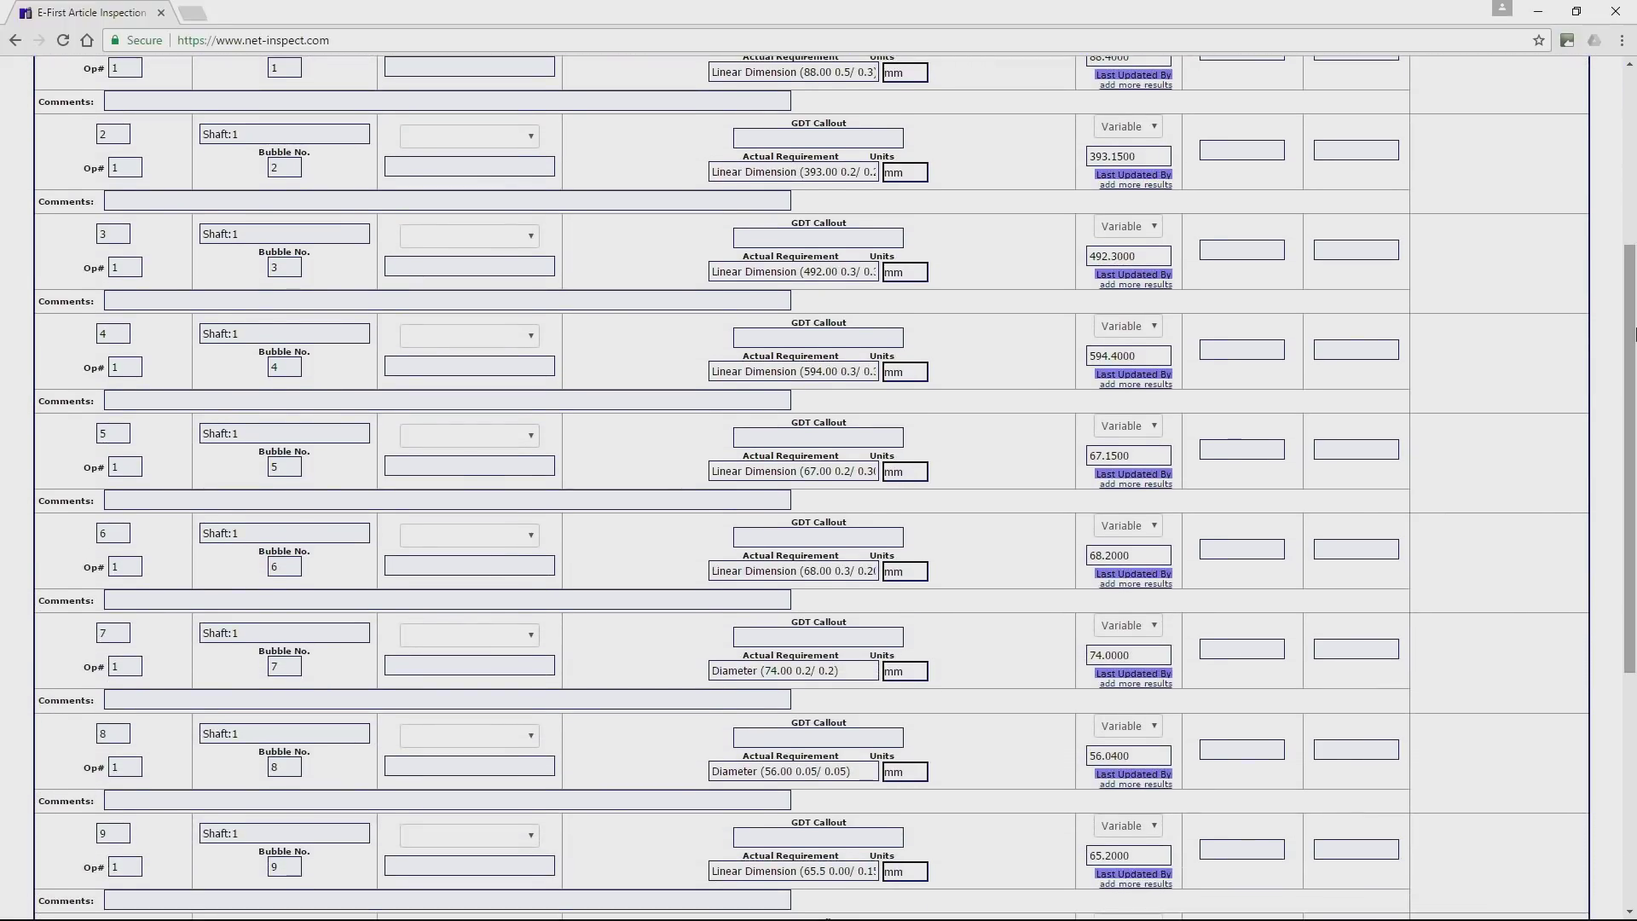